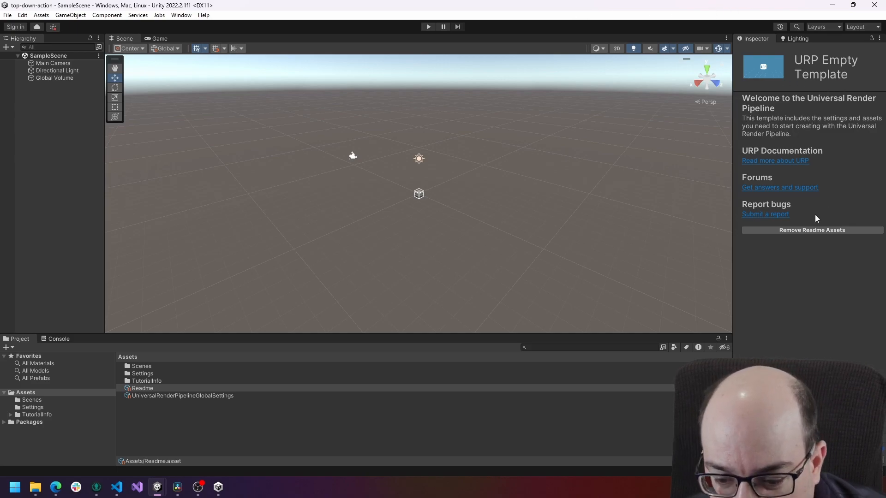
Step: Remove the template's Readme assets from the project and confirm the removal
{"action": "left_click", "coordinate": [790, 230]}
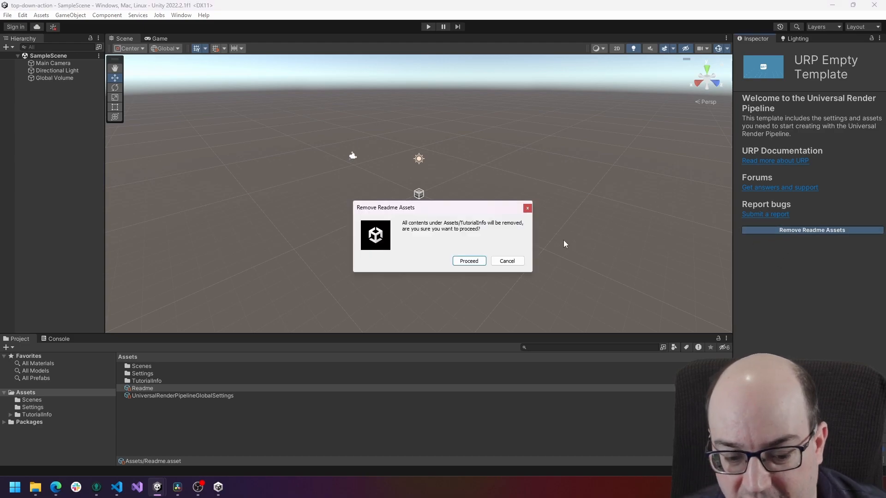
{"action": "left_click", "coordinate": [468, 261]}
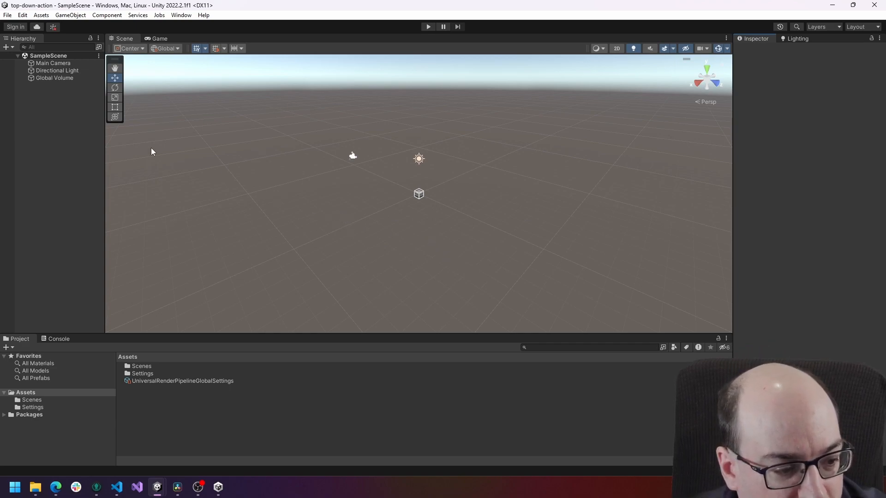
Step: Inspect the components of the Main Camera, Directional Light and Global Volume, and clear the selection
{"action": "left_click", "coordinate": [59, 64]}
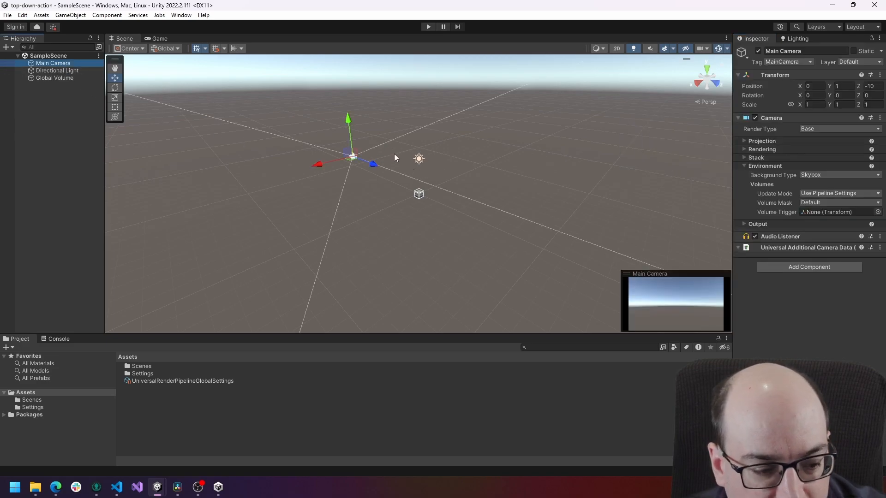
{"action": "left_click", "coordinate": [43, 72]}
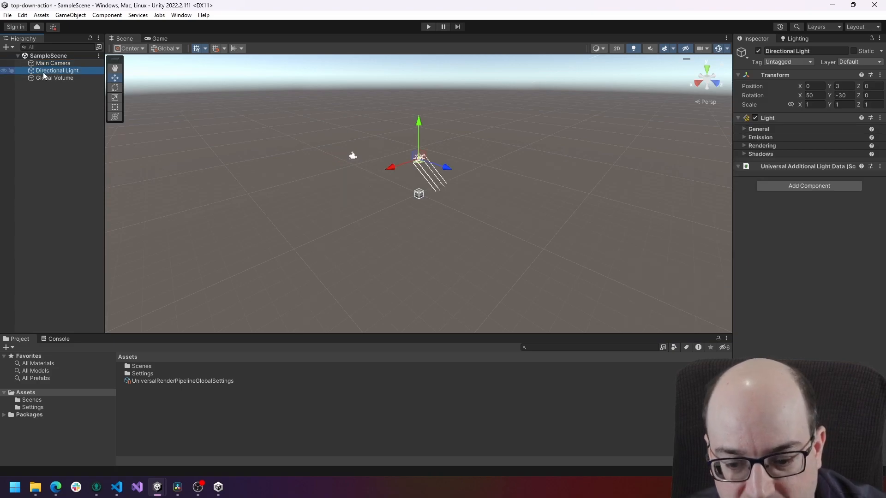
{"action": "left_click", "coordinate": [43, 78]}
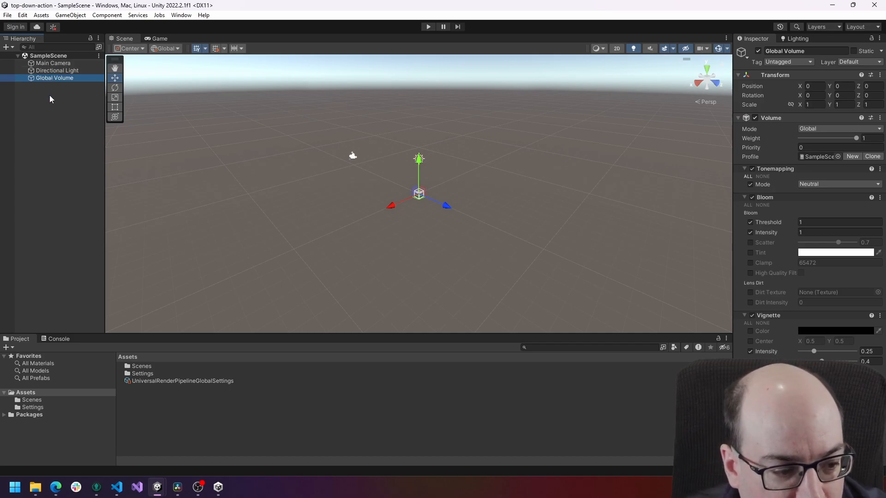
{"action": "left_click", "coordinate": [49, 96]}
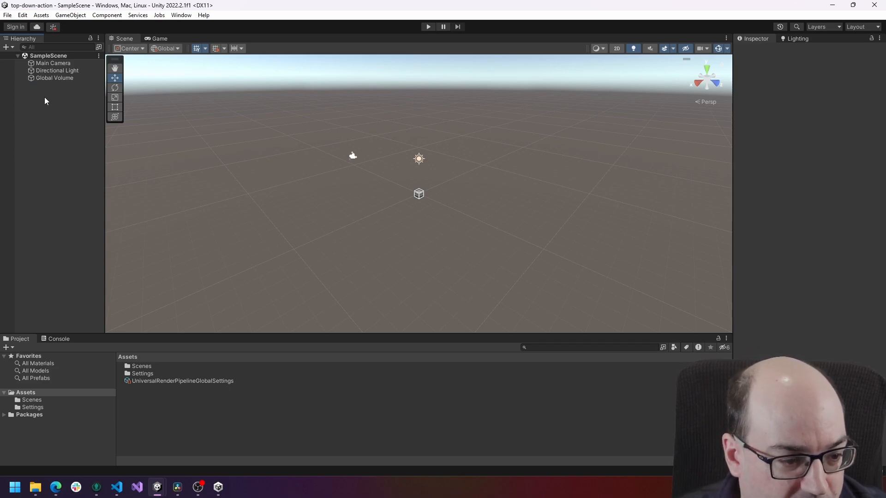
Step: Add a 3D plane to the scene, keeping its default name
{"action": "left_click", "coordinate": [74, 15]}
{"action": "mouse_move", "coordinate": [86, 67]}
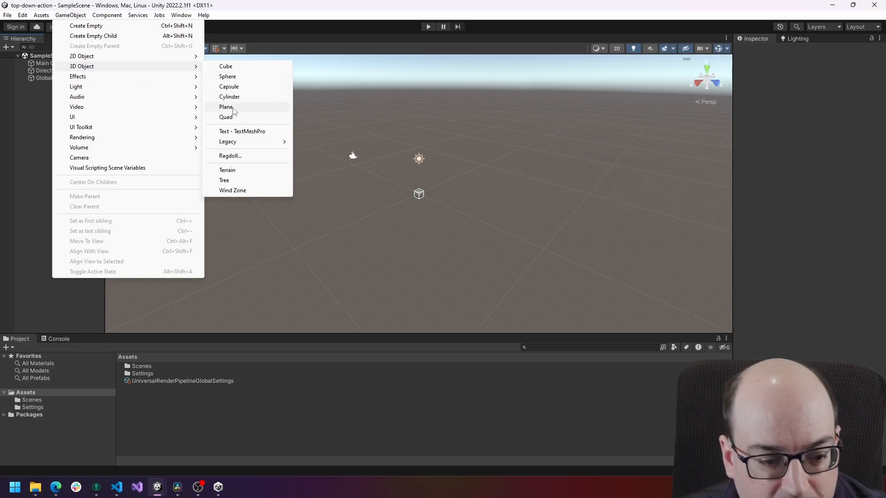
{"action": "left_click", "coordinate": [227, 107]}
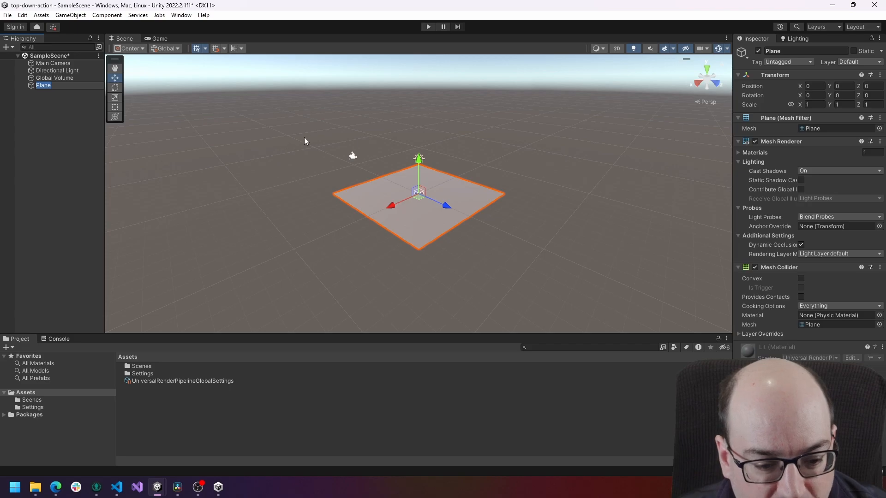
{"action": "left_click", "coordinate": [115, 79]}
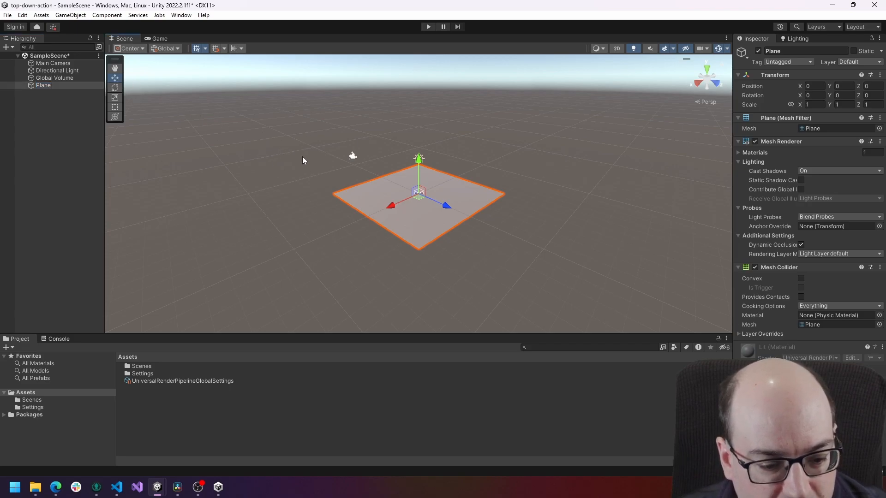
Step: Examine the plane from several angles and distances, framing it again in the scene view
{"action": "left_click_drag", "start_coordinate": [312, 154], "coordinate": [360, 154], "text": "alt"}
{"action": "right_click_drag", "start_coordinate": [360, 154], "coordinate": [388, 150], "text": "alt"}
{"action": "middle_click_drag", "start_coordinate": [366, 149], "coordinate": [275, 147]}
{"action": "mouse_move", "coordinate": [364, 154]}
{"action": "right_mouse_down"}
{"action": "mouse_move", "coordinate": [340, 152]}
{"action": "mouse_move", "coordinate": [443, 162]}
{"action": "mouse_move", "coordinate": [350, 167]}
{"action": "mouse_move", "coordinate": [351, 158]}
{"action": "right_mouse_up"}
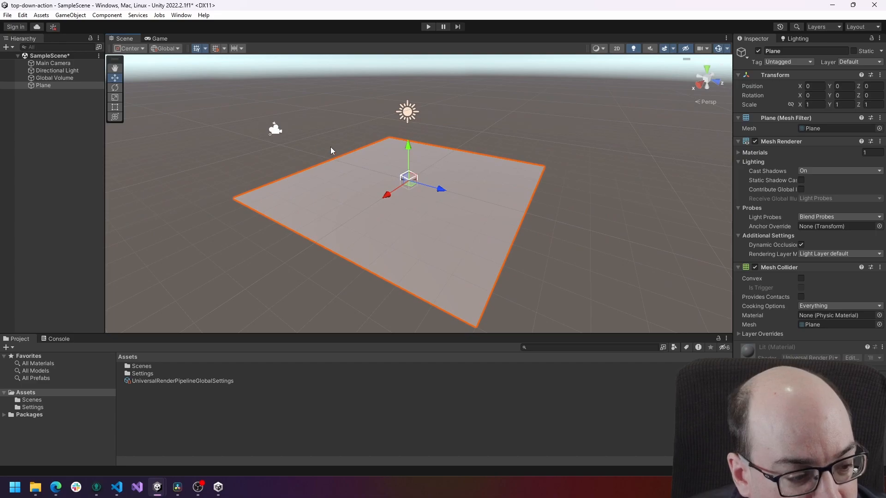
{"action": "middle_click_drag", "start_coordinate": [258, 149], "coordinate": [364, 181]}
{"action": "right_click_drag", "start_coordinate": [379, 179], "coordinate": [189, 119]}
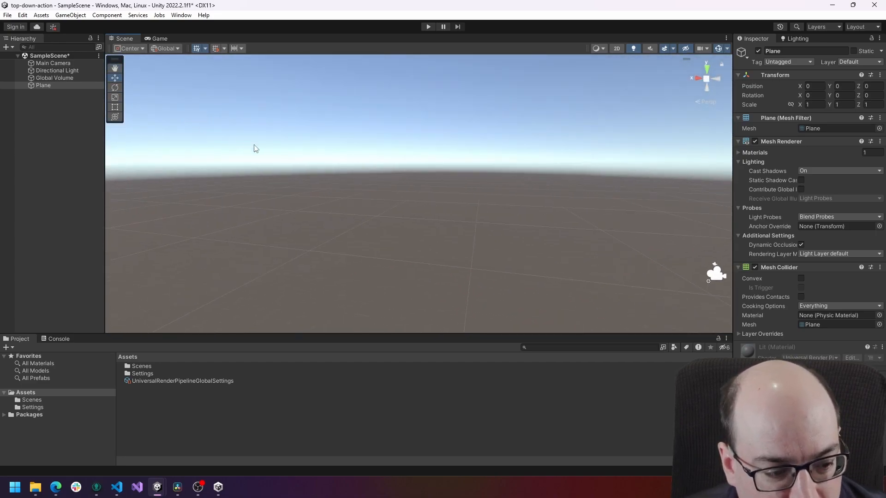
{"action": "left_click", "coordinate": [67, 77]}
{"action": "left_click", "coordinate": [57, 86]}
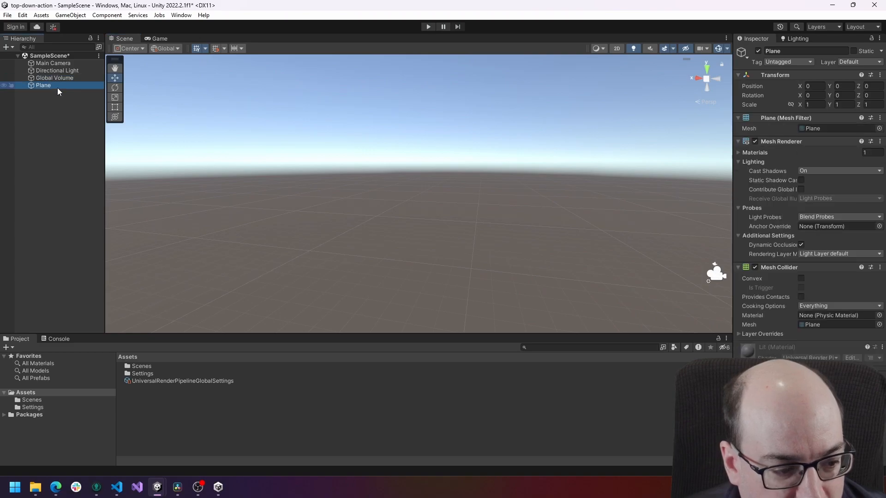
{"action": "key", "text": "f"}
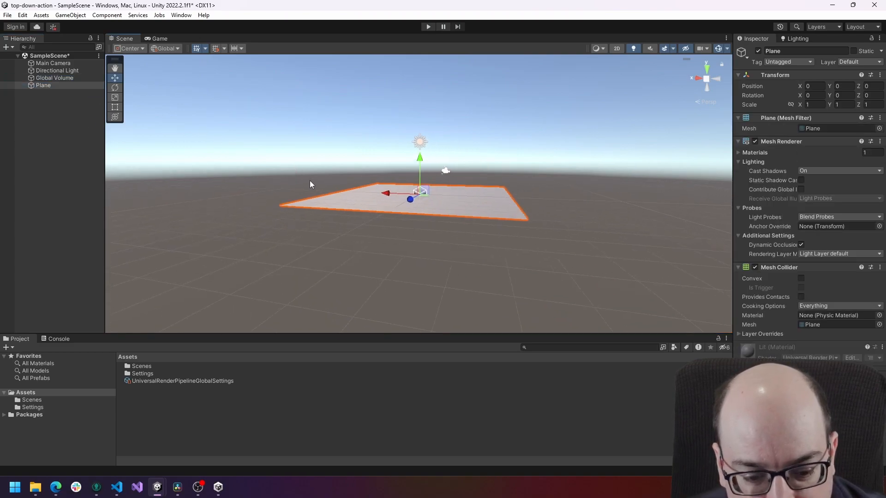
{"action": "middle_click_drag", "start_coordinate": [402, 144], "coordinate": [407, 124]}
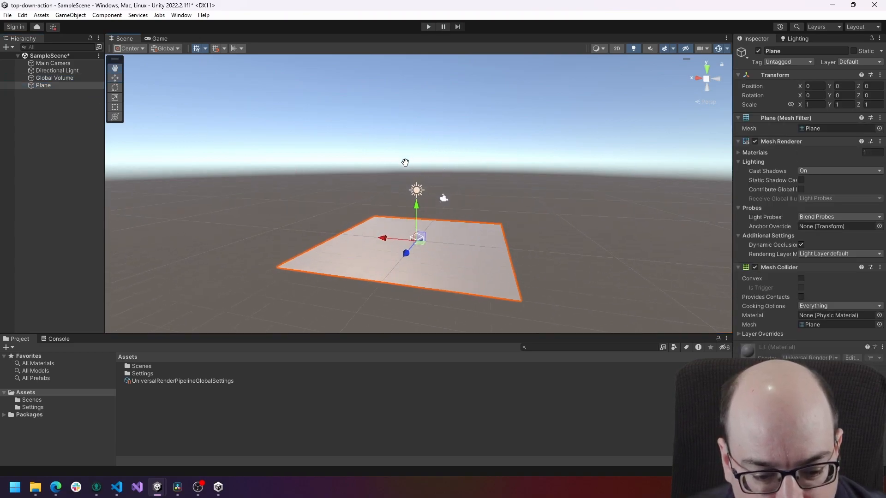
{"action": "left_click_drag", "start_coordinate": [403, 147], "coordinate": [418, 217], "text": "alt"}
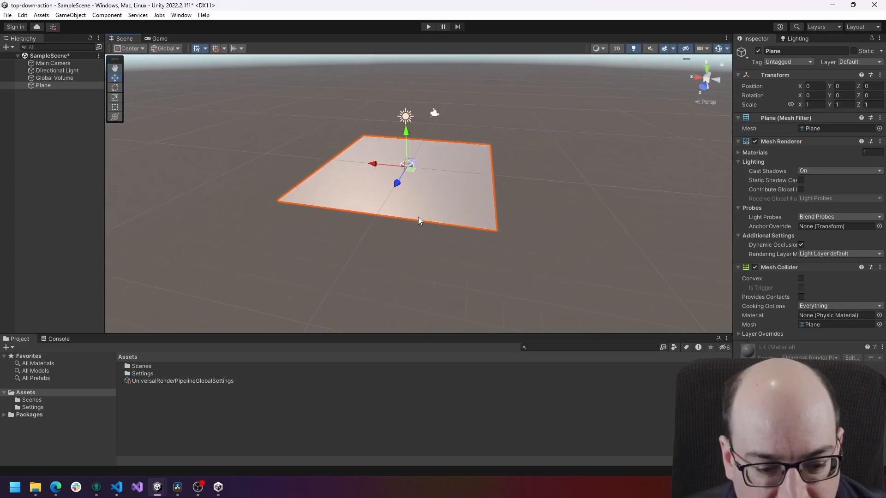
{"action": "middle_click_drag", "start_coordinate": [431, 190], "coordinate": [479, 226]}
{"action": "scroll", "coordinate": [433, 228], "scroll_direction": "up", "scroll_amount": 5}
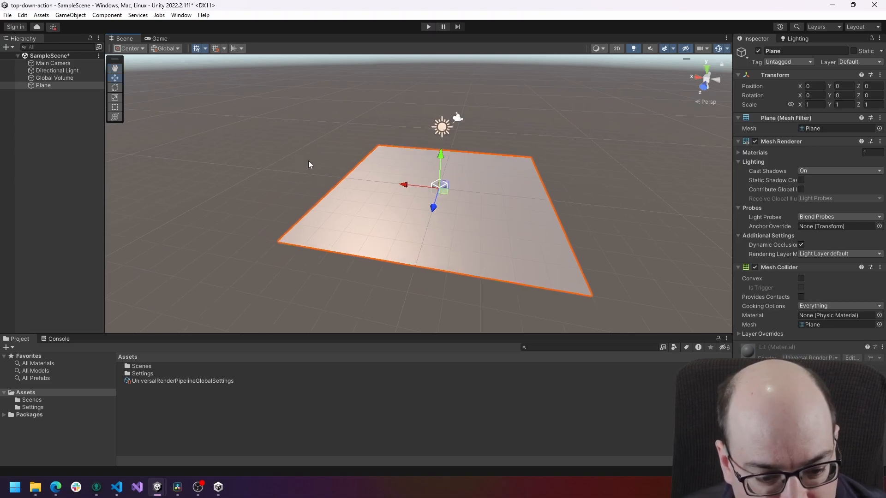
Step: Scale the plane freehand along all three axes to about 1.96 in X, 1.86 in Y and 1.91 in Z
{"action": "left_click", "coordinate": [114, 98]}
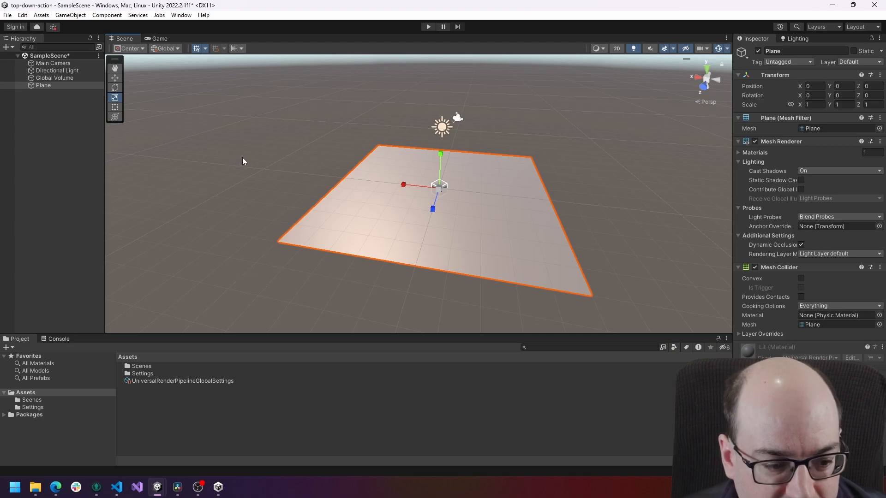
{"action": "left_click", "coordinate": [117, 78]}
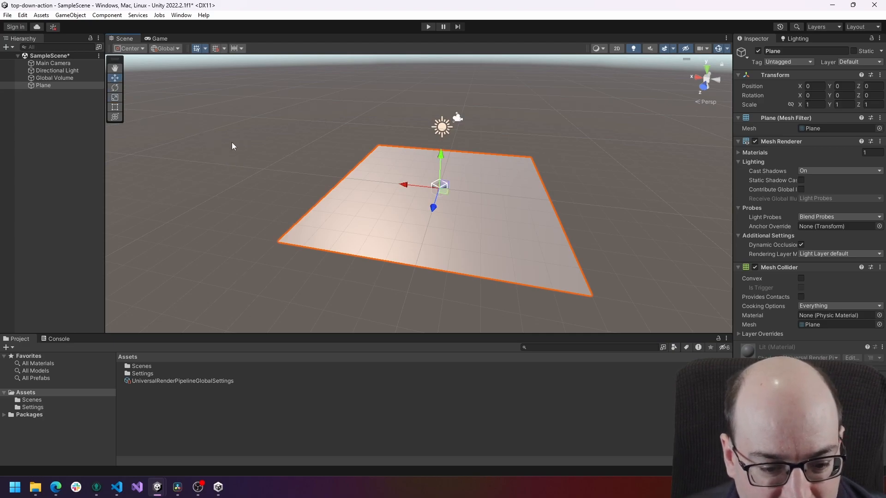
{"action": "key", "text": "r"}
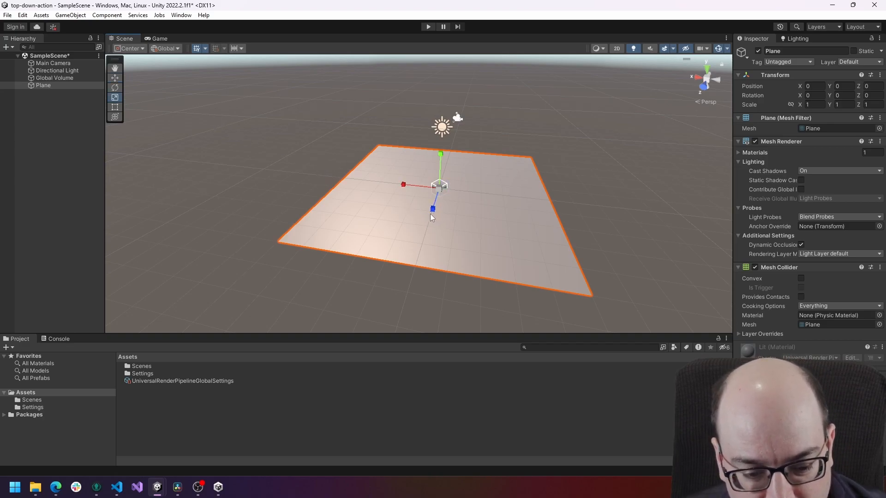
{"action": "mouse_move", "coordinate": [525, 213]}
{"action": "left_mouse_down", "text": "alt"}
{"action": "mouse_move", "coordinate": [358, 212]}
{"action": "mouse_move", "coordinate": [459, 245]}
{"action": "mouse_move", "coordinate": [468, 192]}
{"action": "mouse_move", "coordinate": [522, 206]}
{"action": "mouse_move", "coordinate": [506, 216]}
{"action": "mouse_move", "coordinate": [504, 124]}
{"action": "mouse_move", "coordinate": [486, 123]}
{"action": "mouse_move", "coordinate": [518, 212]}
{"action": "mouse_move", "coordinate": [526, 214]}
{"action": "left_mouse_up", "text": "alt"}
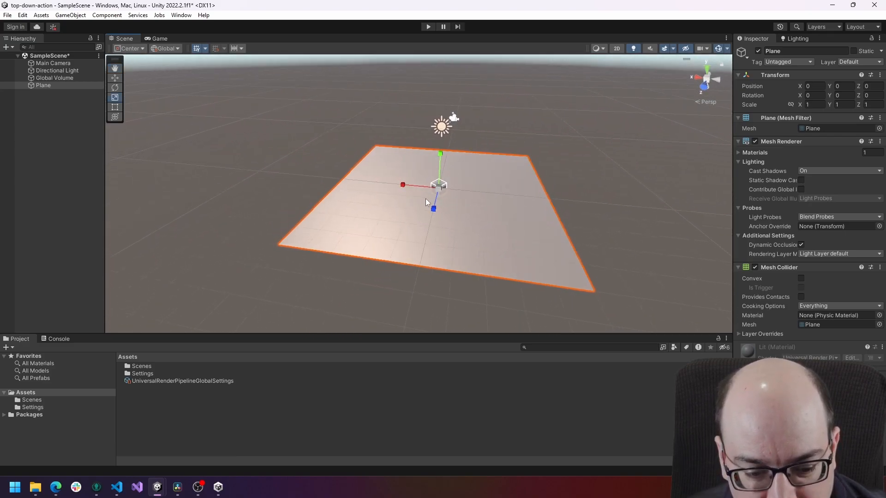
{"action": "left_click_drag", "start_coordinate": [402, 185], "coordinate": [368, 182]}
{"action": "left_click_drag", "start_coordinate": [433, 209], "coordinate": [426, 176]}
{"action": "left_click_drag", "start_coordinate": [439, 108], "coordinate": [442, 143]}
{"action": "left_click_drag", "start_coordinate": [472, 179], "coordinate": [501, 243], "text": "alt"}
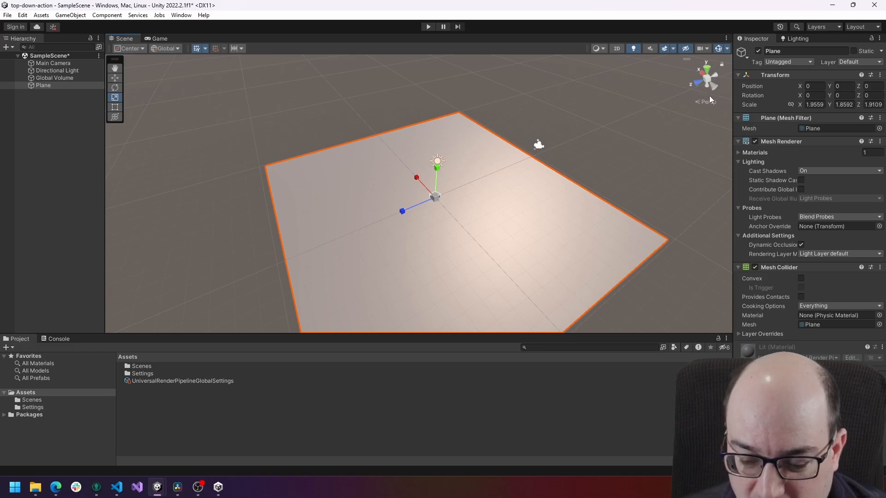
Step: Set the plane's scale to exactly 2 in X, 1 in Y and 2 in Z
{"action": "left_click_drag", "start_coordinate": [670, 120], "coordinate": [623, 103], "text": "alt"}
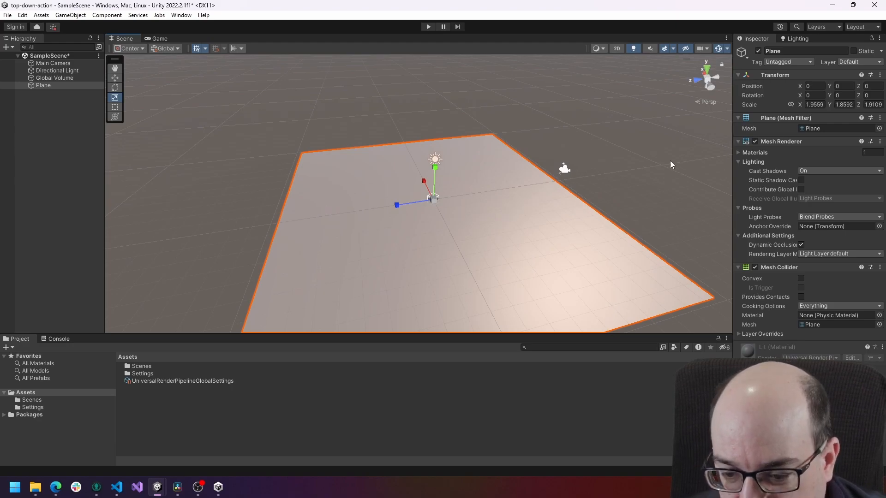
{"action": "left_click", "coordinate": [814, 105]}
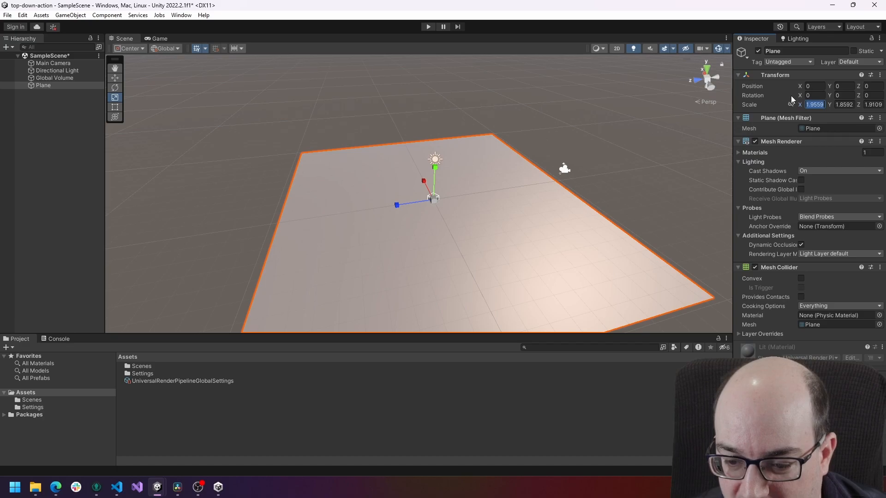
{"action": "type", "text": "2"}
{"action": "key", "text": "Tab"}
{"action": "type", "text": "2"}
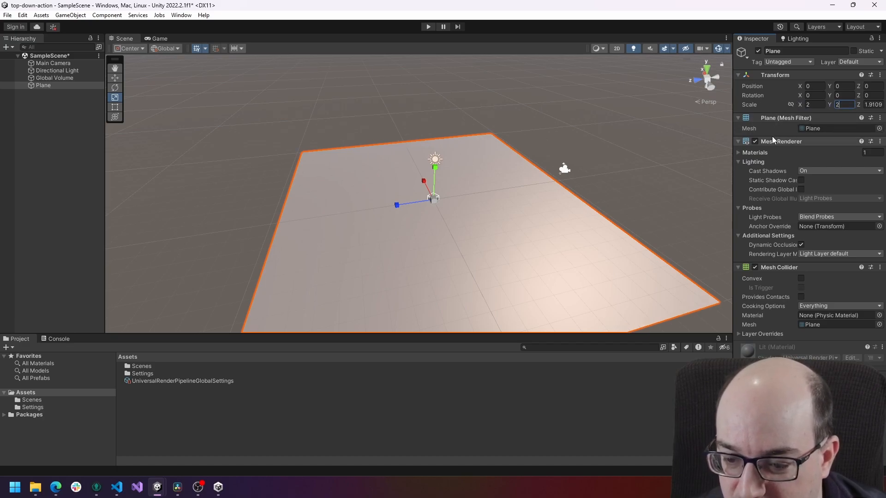
{"action": "key", "text": "Tab"}
{"action": "type", "text": "2"}
{"action": "key", "text": "shift+Tab"}
{"action": "type", "text": "1"}
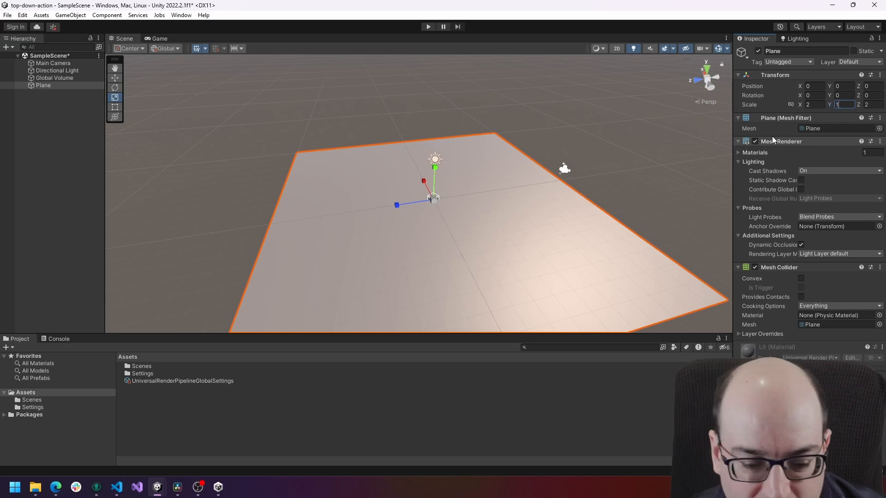
{"action": "key", "text": "Return"}
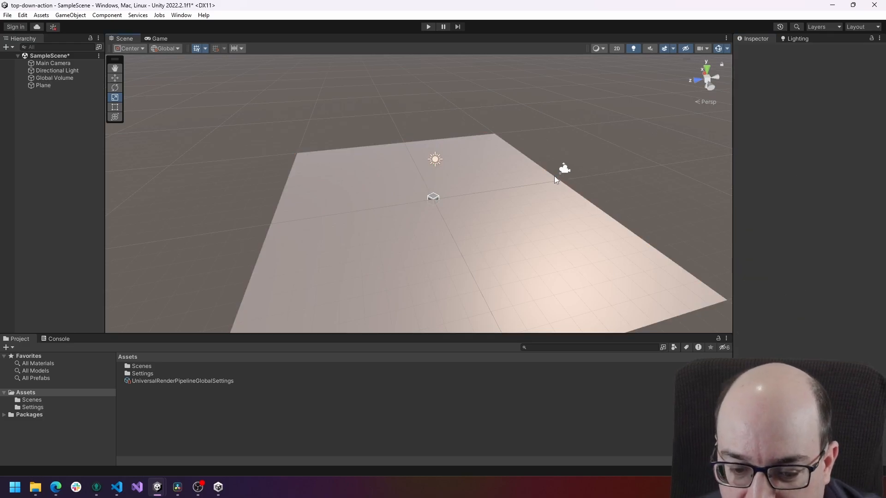
Step: Inspect the enlarged plane from other angles and through the game camera, and return to the scene view
{"action": "mouse_move", "coordinate": [590, 192]}
{"action": "left_mouse_down", "text": "alt"}
{"action": "mouse_move", "coordinate": [636, 182]}
{"action": "mouse_move", "coordinate": [617, 160]}
{"action": "mouse_move", "coordinate": [581, 181]}
{"action": "left_mouse_up", "text": "alt"}
{"action": "left_click_drag", "start_coordinate": [542, 203], "coordinate": [503, 206], "text": "alt"}
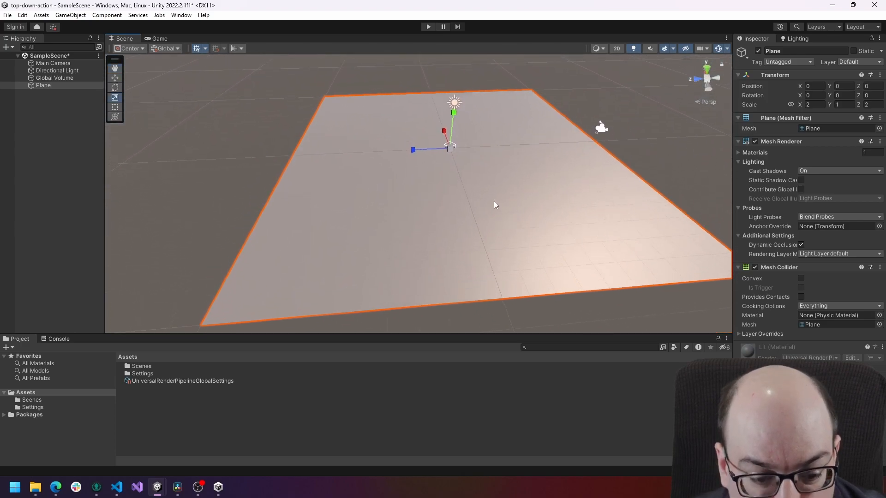
{"action": "left_click_drag", "start_coordinate": [414, 151], "coordinate": [337, 156]}
{"action": "left_click_drag", "start_coordinate": [361, 156], "coordinate": [593, 164]}
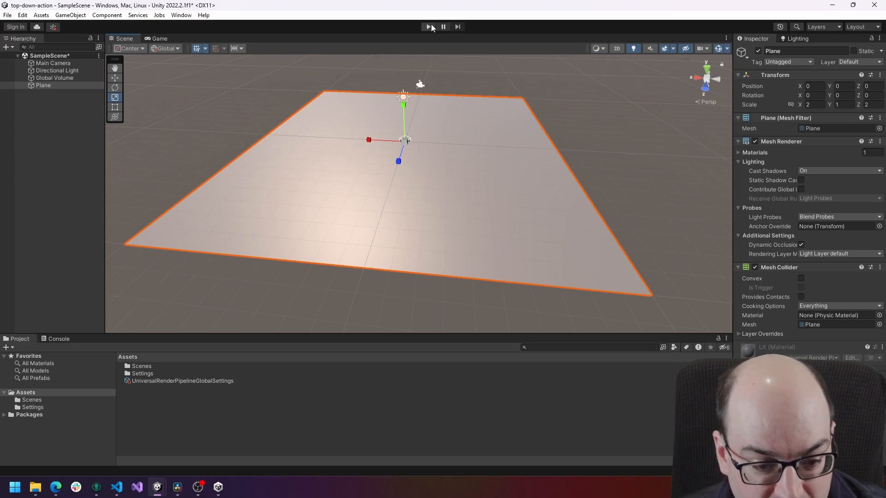
{"action": "left_click", "coordinate": [157, 38]}
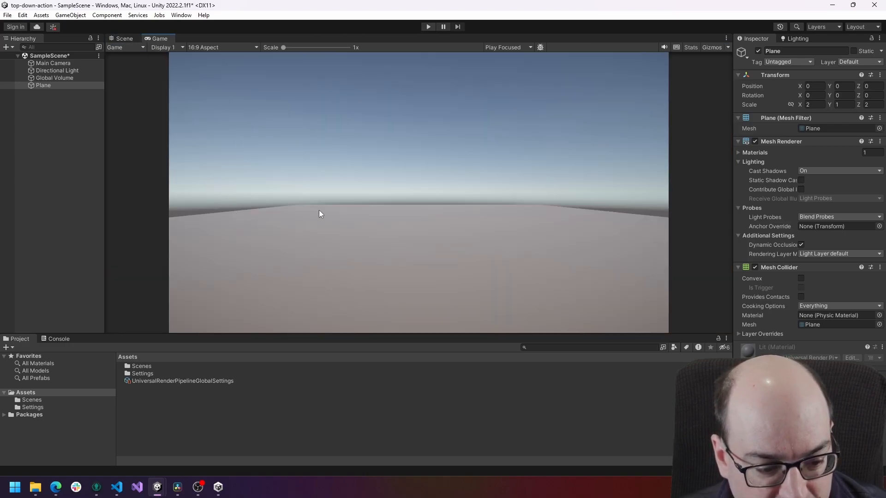
{"action": "left_click", "coordinate": [125, 39]}
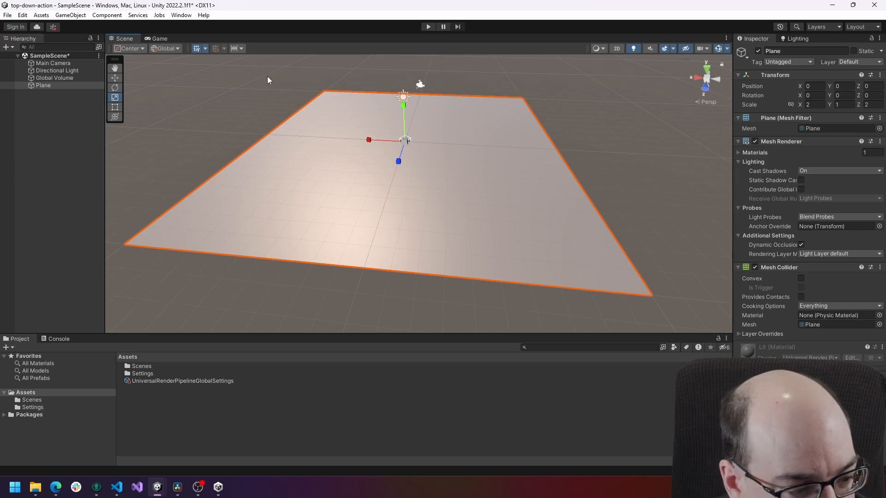
Step: Add a 3D cube at the root of the scene and name it Wall
{"action": "left_click", "coordinate": [234, 81]}
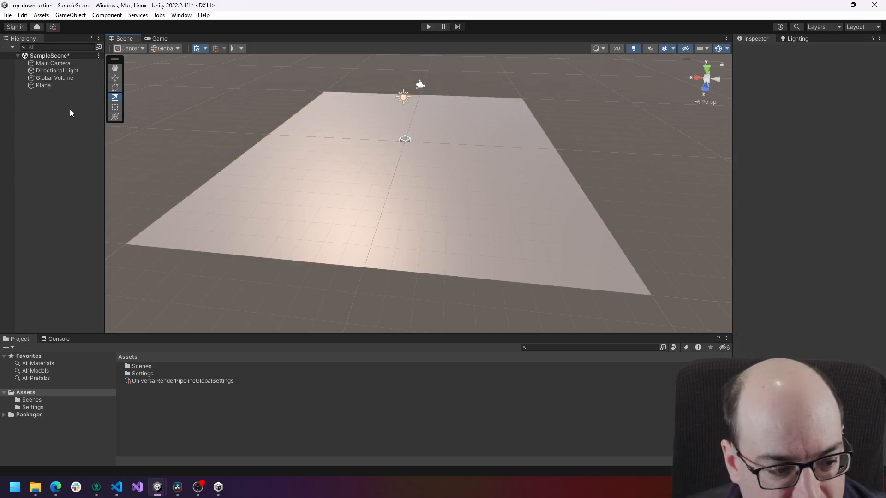
{"action": "right_click", "coordinate": [45, 101]}
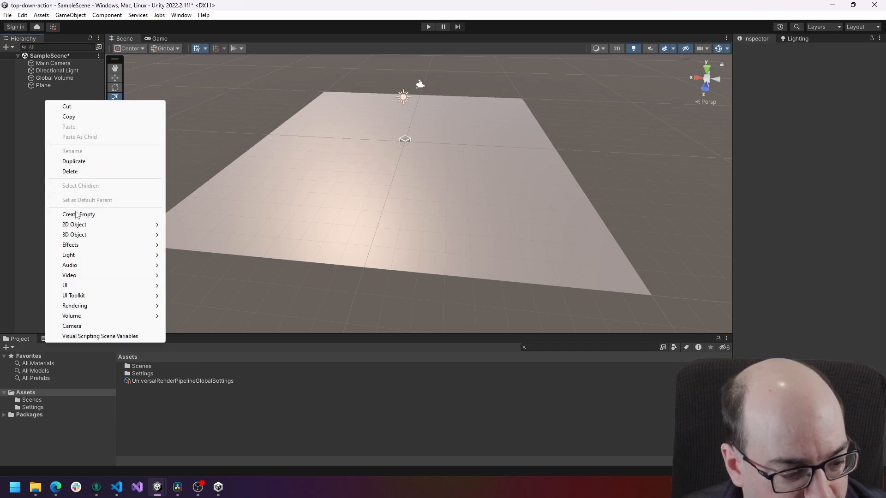
{"action": "mouse_move", "coordinate": [79, 234]}
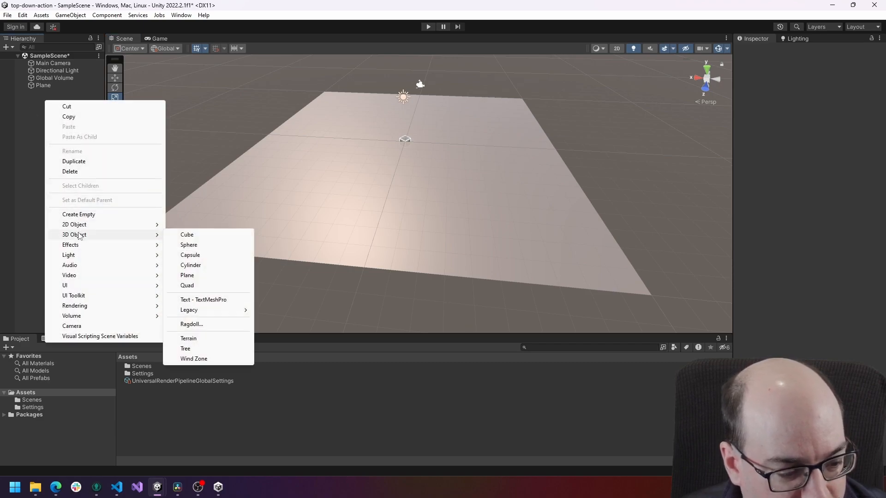
{"action": "left_click", "coordinate": [197, 235]}
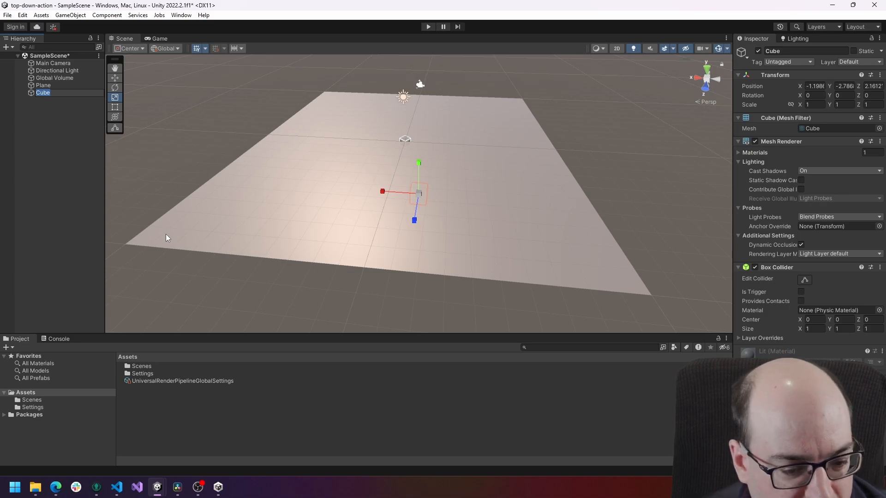
{"action": "type", "text": "Wall"}
{"action": "key", "text": "Return"}
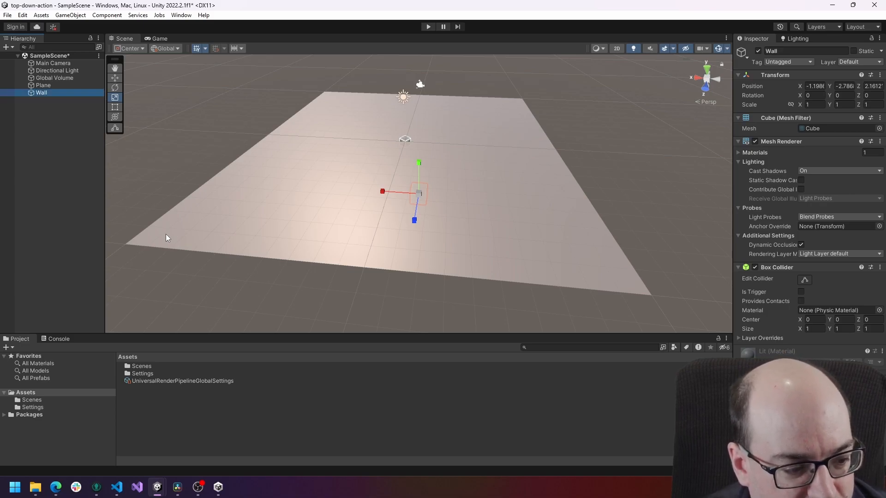
Step: Rename the plane as Ground
{"action": "right_click", "coordinate": [48, 84]}
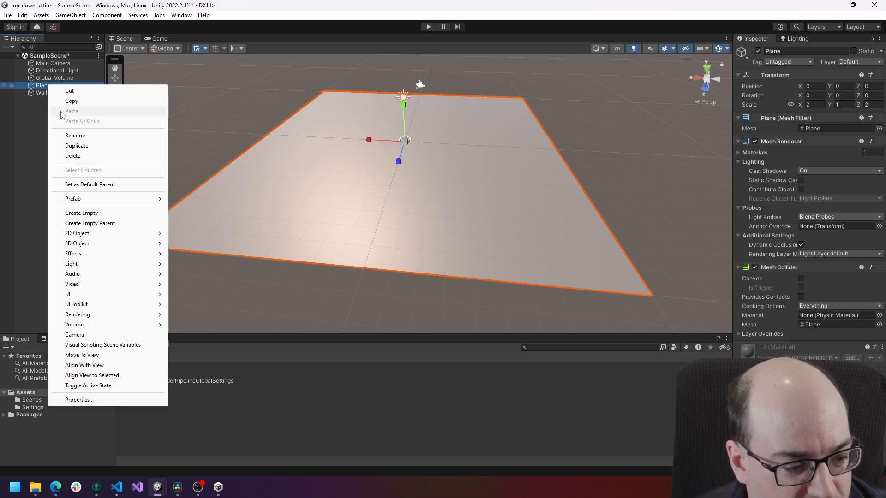
{"action": "left_click", "coordinate": [74, 135]}
{"action": "type", "text": "Ground"}
{"action": "key", "text": "Return"}
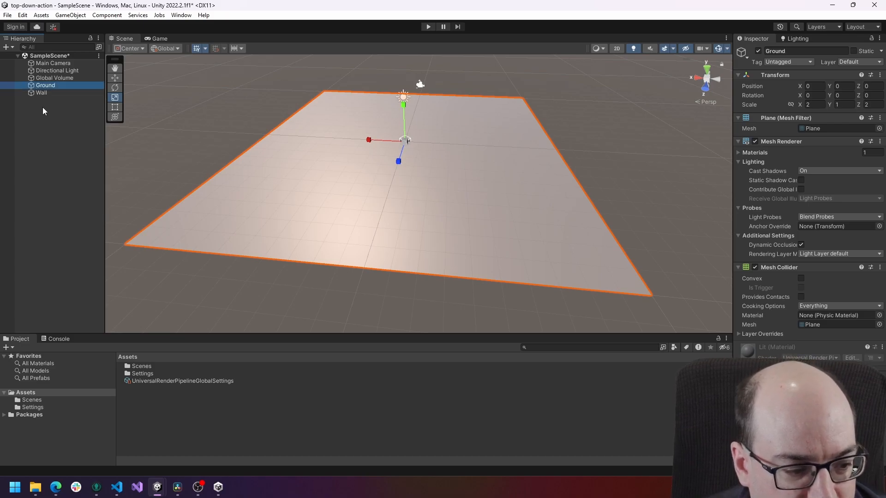
Step: Raise the Wall cube out of the ground plane to a Y position of about 0.47
{"action": "left_click", "coordinate": [49, 95]}
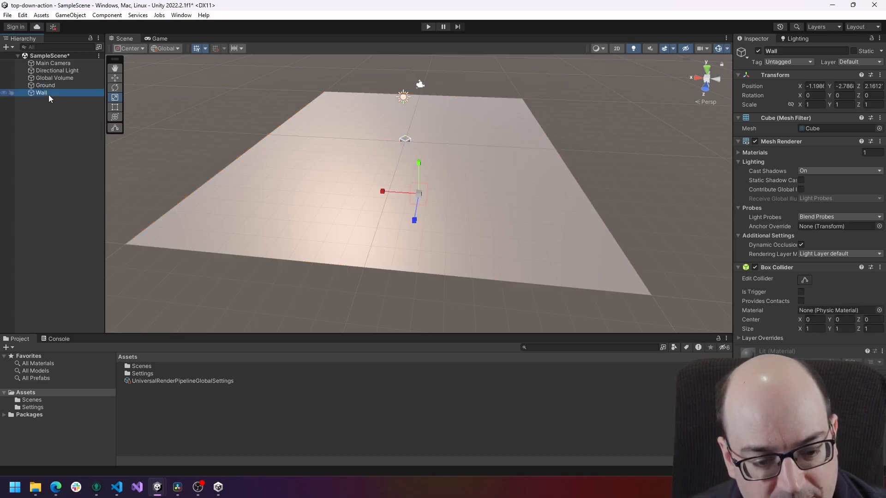
{"action": "left_click_drag", "start_coordinate": [351, 190], "coordinate": [182, 177], "text": "alt"}
{"action": "key", "text": "f"}
{"action": "scroll", "coordinate": [390, 147], "scroll_direction": "down", "scroll_amount": 5}
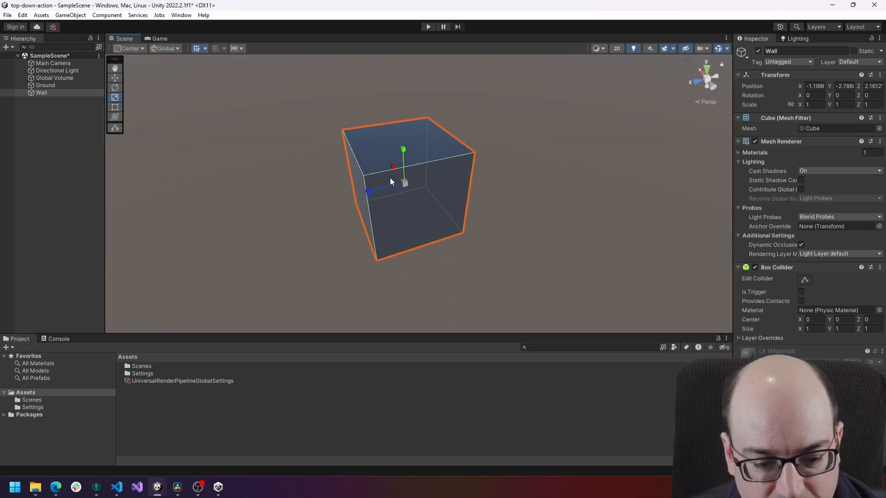
{"action": "left_click_drag", "start_coordinate": [394, 177], "coordinate": [355, 117], "text": "alt"}
{"action": "scroll", "coordinate": [359, 159], "scroll_direction": "down", "scroll_amount": 5}
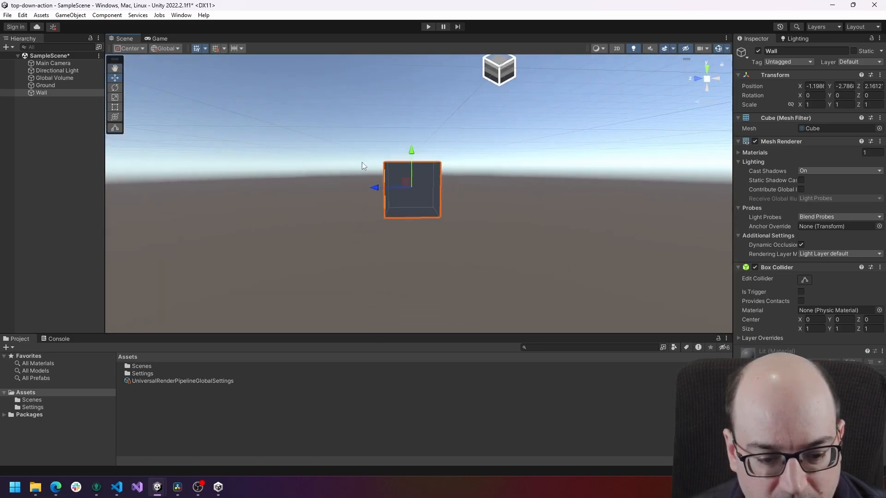
{"action": "left_click_drag", "start_coordinate": [373, 157], "coordinate": [403, 194], "text": "alt"}
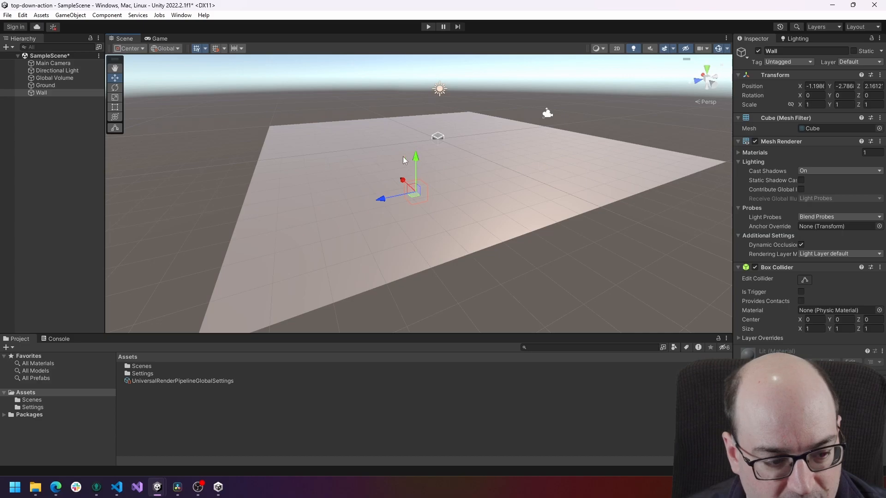
{"action": "left_click_drag", "start_coordinate": [415, 159], "coordinate": [415, 102]}
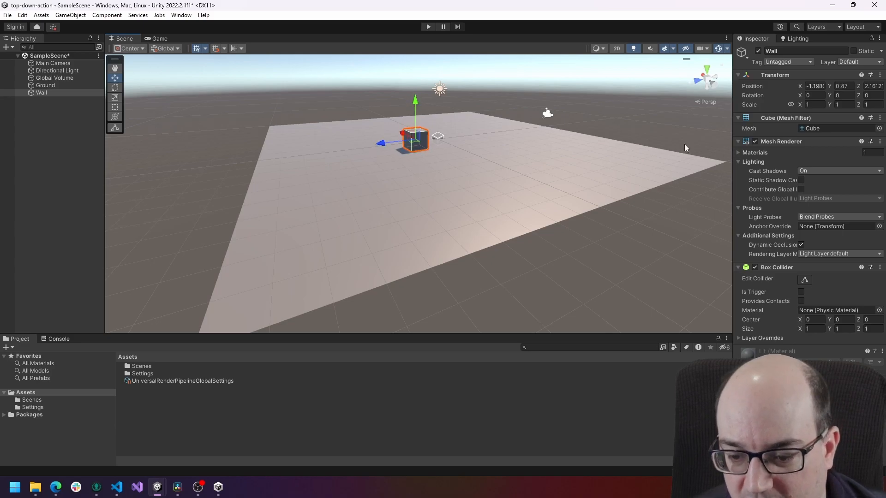
Step: Set the wall's position to exactly -1 in X, 0.5 in Y and 2 in Z
{"action": "left_click", "coordinate": [815, 86]}
{"action": "type", "text": "-1"}
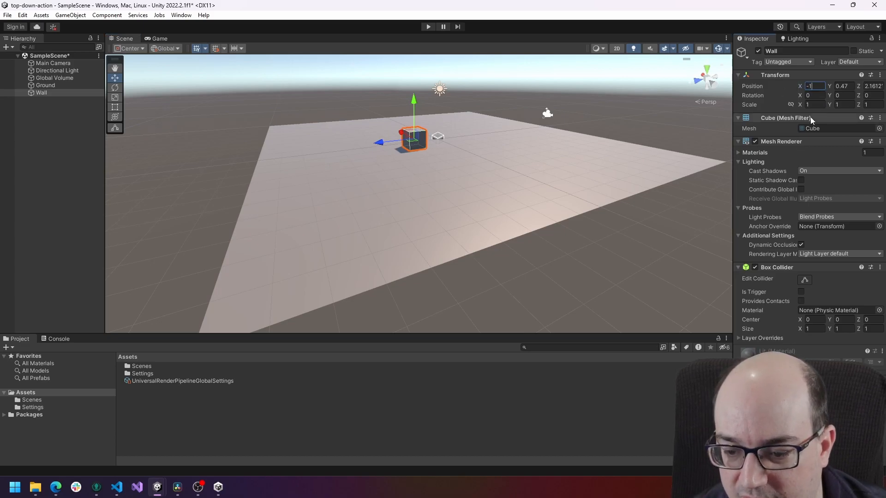
{"action": "key", "text": "Tab"}
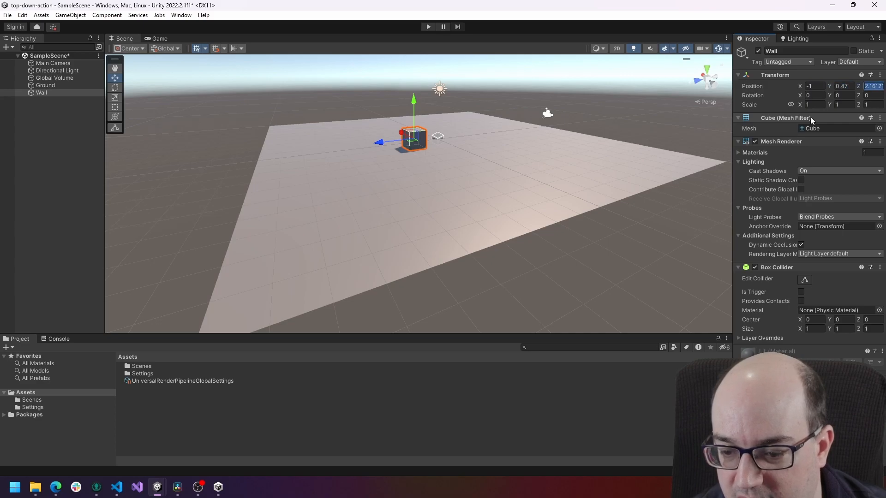
{"action": "type", "text": "0.5"}
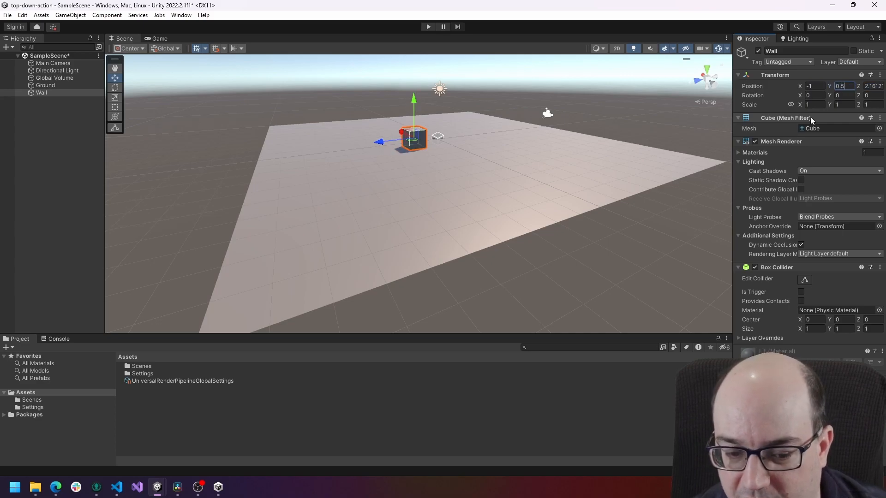
{"action": "key", "text": "Tab"}
{"action": "type", "text": "2"}
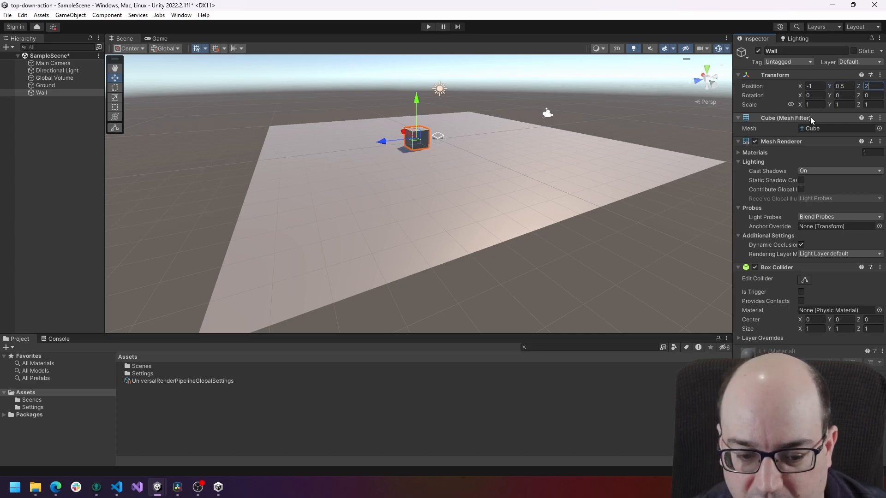
Step: Move the wall to the middle of the ground's positive-X edge, positioned exactly at X 10 and Z 0
{"action": "left_click_drag", "start_coordinate": [601, 114], "coordinate": [703, 158], "text": "alt"}
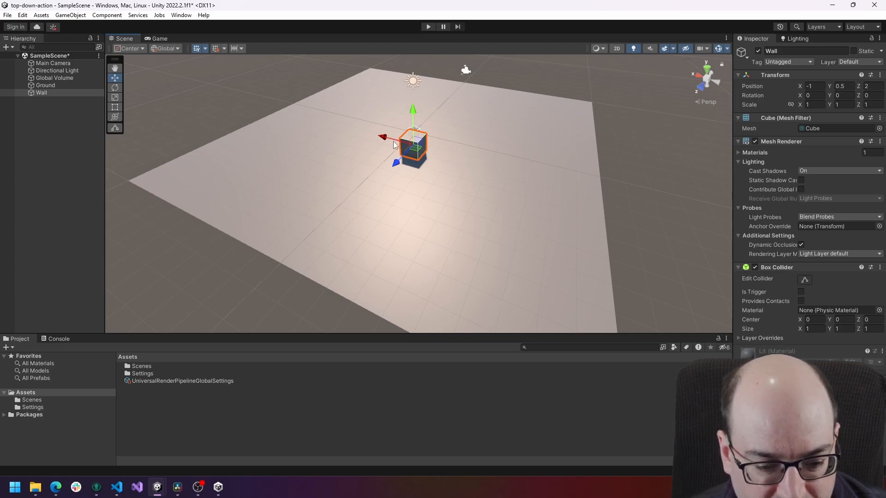
{"action": "left_click_drag", "start_coordinate": [381, 137], "coordinate": [259, 111]}
{"action": "right_click_drag", "start_coordinate": [259, 111], "coordinate": [340, 125]}
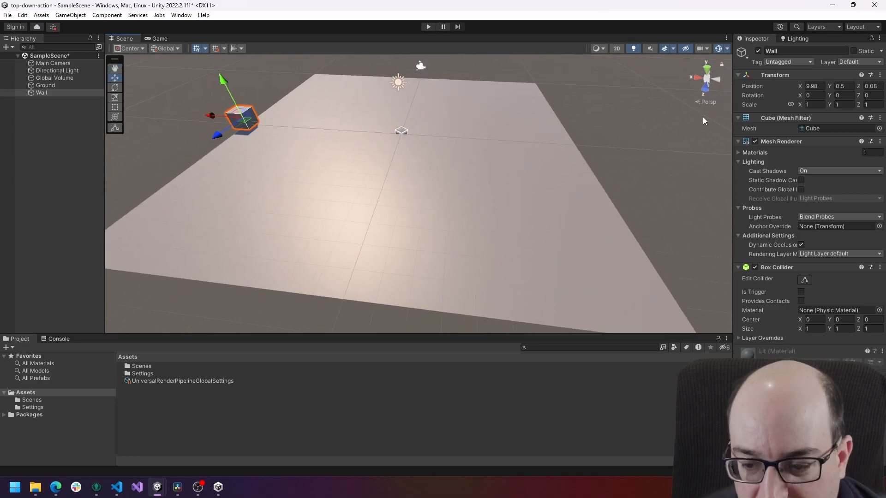
{"action": "left_click", "coordinate": [820, 86]}
{"action": "type", "text": "10"}
{"action": "key", "text": "Tab"}
{"action": "key", "text": "Tab"}
{"action": "type", "text": "0"}
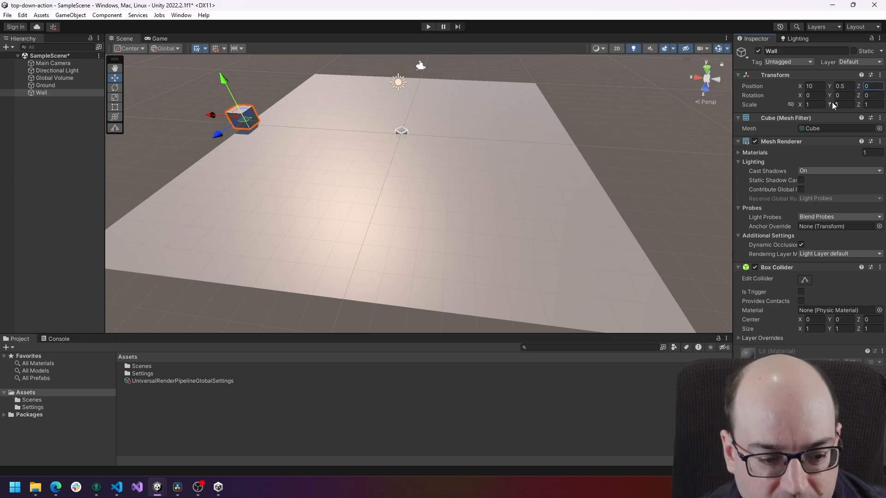
Step: Stretch the wall along the whole ground edge by setting its Z scale to 20
{"action": "left_click", "coordinate": [812, 105]}
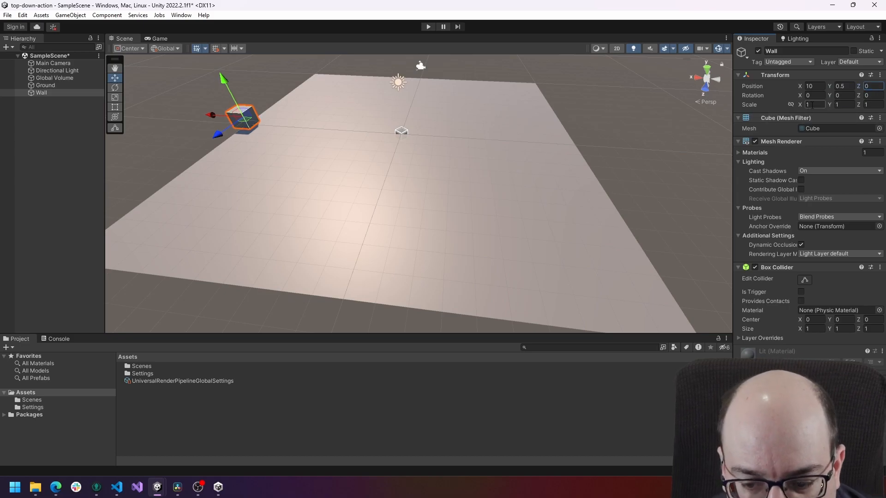
{"action": "left_click", "coordinate": [815, 105]}
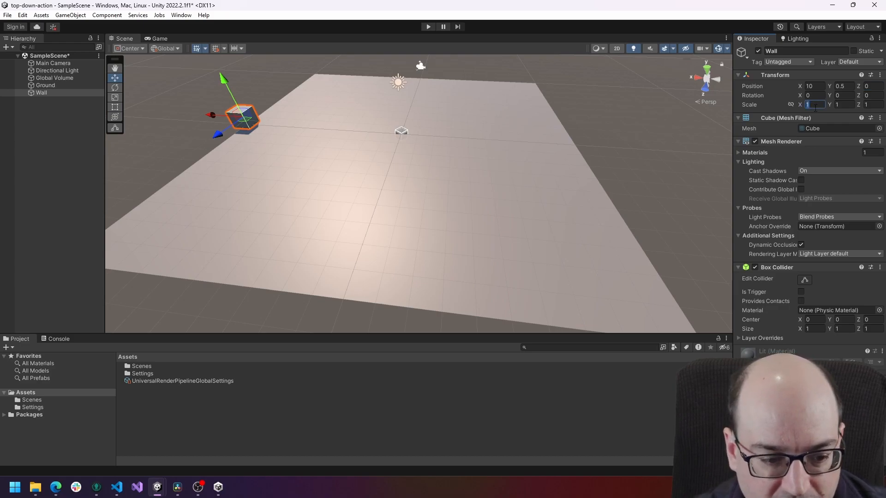
{"action": "key", "text": "Tab"}
{"action": "key", "text": "Tab"}
{"action": "type", "text": "10"}
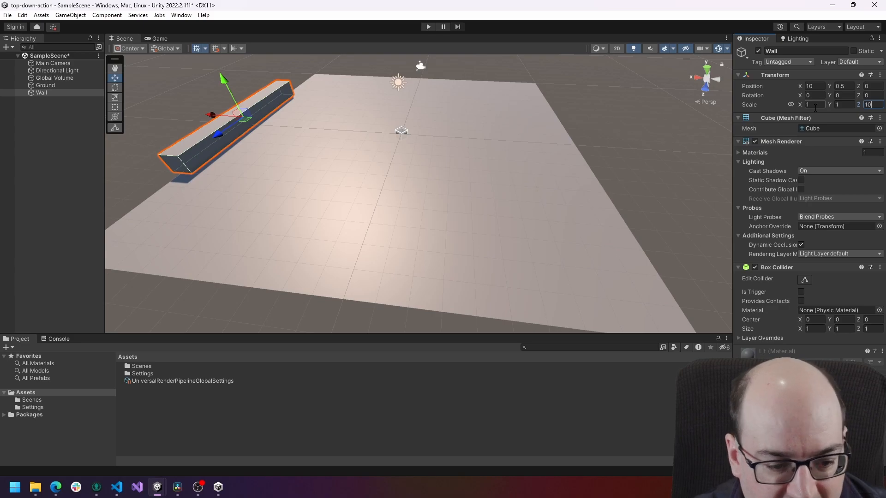
{"action": "key", "text": "BackSpace"}
{"action": "key", "text": "BackSpace"}
{"action": "type", "text": "20"}
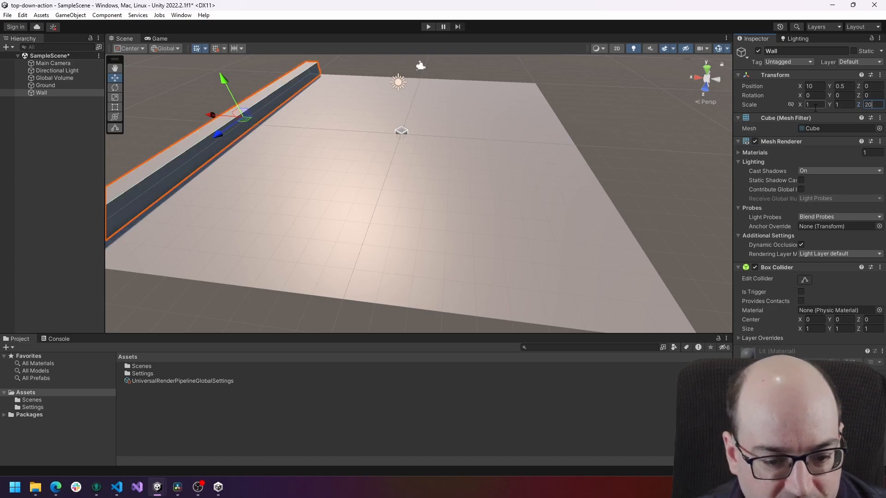
Step: Make the wall taller with a Y scale of 4 and set its Y position to 2
{"action": "left_click_drag", "start_coordinate": [573, 135], "coordinate": [417, 134], "text": "alt"}
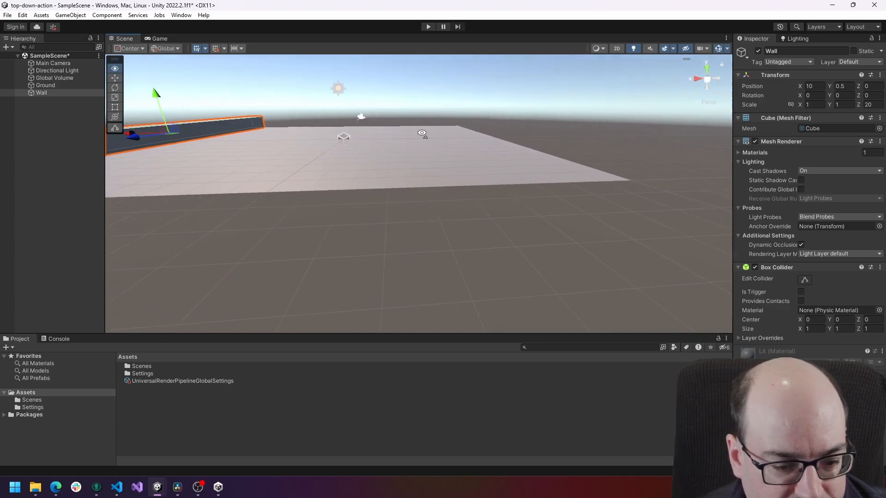
{"action": "right_click_drag", "start_coordinate": [417, 133], "coordinate": [405, 137]}
{"action": "middle_click_drag", "start_coordinate": [405, 137], "coordinate": [596, 132]}
{"action": "middle_click_drag", "start_coordinate": [544, 138], "coordinate": [526, 160]}
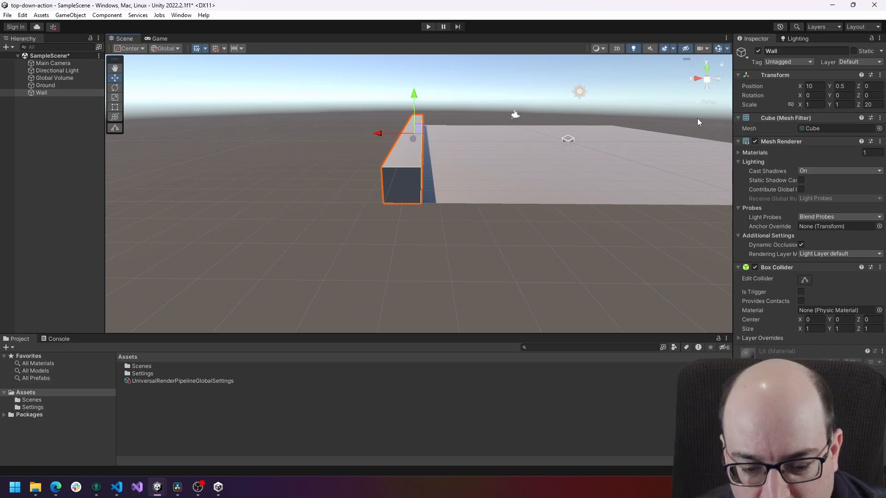
{"action": "left_click", "coordinate": [840, 105]}
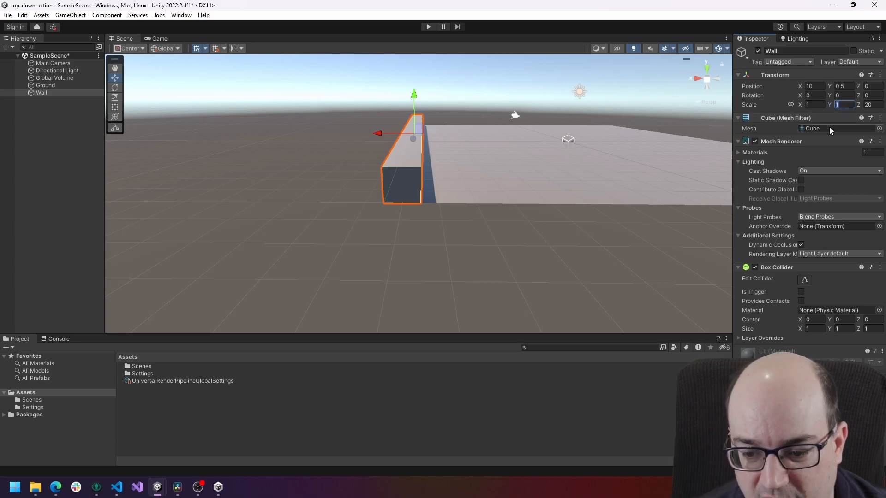
{"action": "type", "text": "4"}
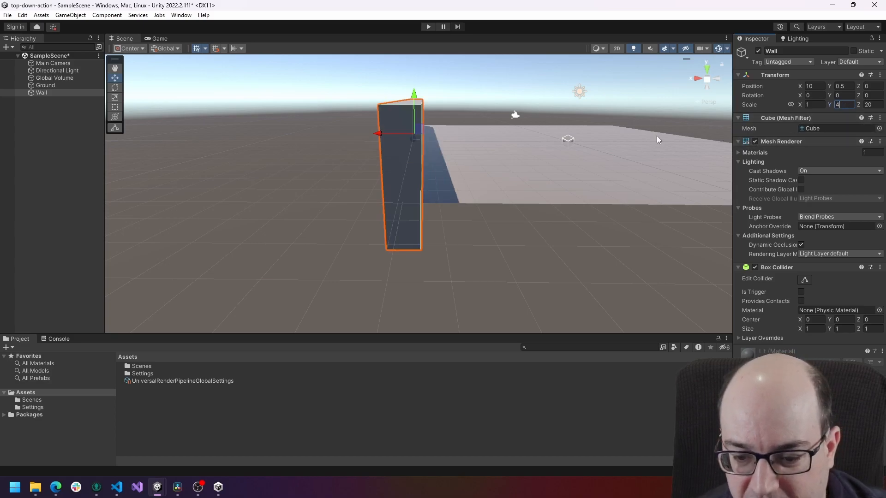
{"action": "left_click_drag", "start_coordinate": [458, 103], "coordinate": [425, 75], "text": "alt"}
{"action": "left_click_drag", "start_coordinate": [480, 101], "coordinate": [456, 152], "text": "alt"}
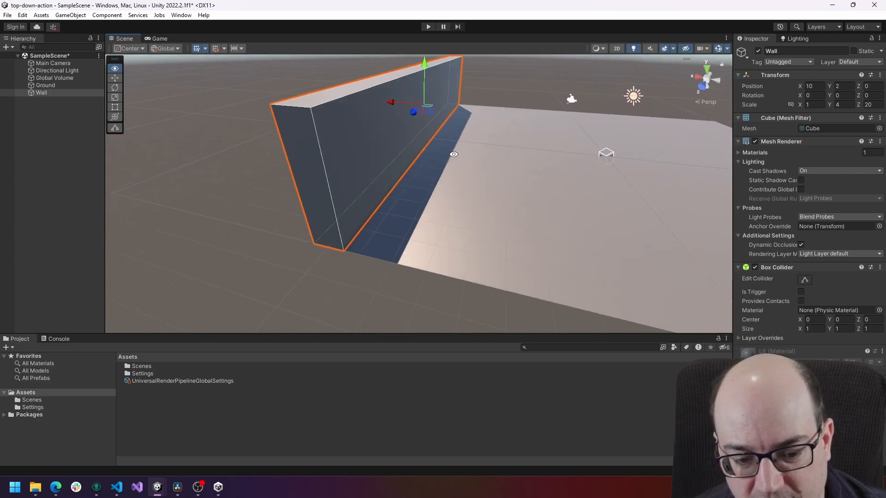
Step: Duplicate the wall and move the copy to the opposite edge of the ground, at X -9.5
{"action": "scroll", "coordinate": [486, 150], "scroll_direction": "down", "scroll_amount": 10}
{"action": "scroll", "coordinate": [495, 147], "scroll_direction": "up", "scroll_amount": 3}
{"action": "middle_click_drag", "start_coordinate": [538, 134], "coordinate": [435, 171]}
{"action": "mouse_move", "coordinate": [452, 159]}
{"action": "left_mouse_down", "text": "alt"}
{"action": "mouse_move", "coordinate": [525, 117]}
{"action": "mouse_move", "coordinate": [509, 131]}
{"action": "mouse_move", "coordinate": [587, 123]}
{"action": "mouse_move", "coordinate": [462, 154]}
{"action": "left_mouse_up", "text": "alt"}
{"action": "middle_click_drag", "start_coordinate": [463, 154], "coordinate": [377, 123]}
{"action": "scroll", "coordinate": [385, 128], "scroll_direction": "down", "scroll_amount": 3}
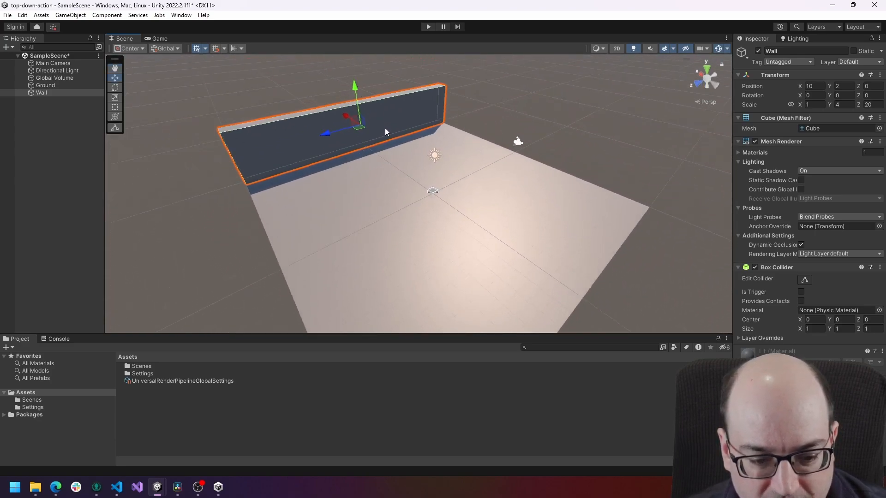
{"action": "middle_click_drag", "start_coordinate": [468, 161], "coordinate": [489, 162]}
{"action": "scroll", "coordinate": [466, 150], "scroll_direction": "down", "scroll_amount": 2}
{"action": "scroll", "coordinate": [479, 166], "scroll_direction": "down", "scroll_amount": 2}
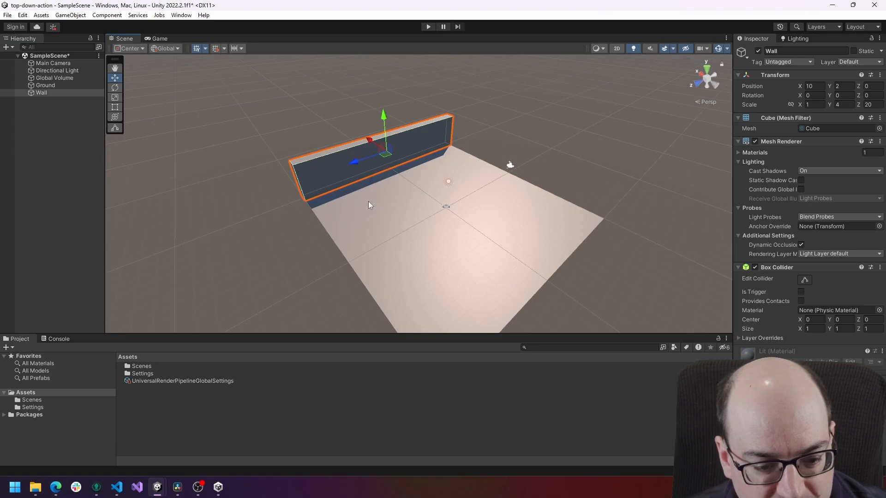
{"action": "key", "text": "ctrl+d"}
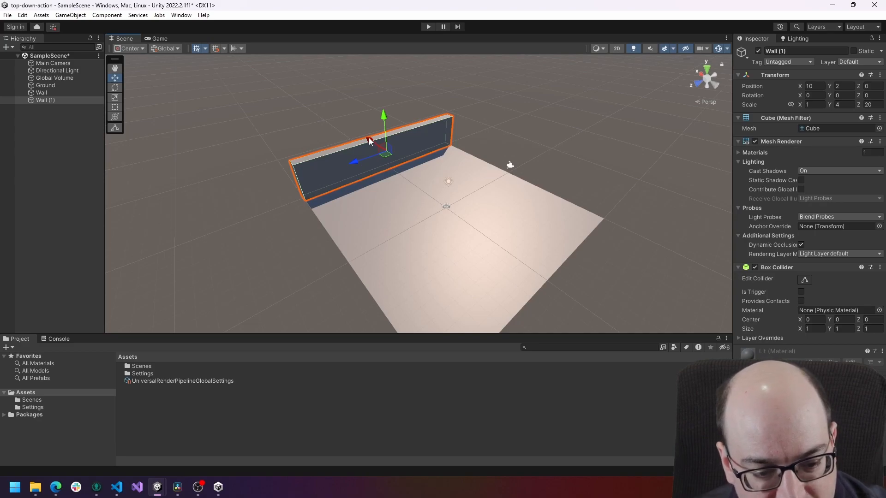
{"action": "left_click_drag", "start_coordinate": [369, 137], "coordinate": [519, 214]}
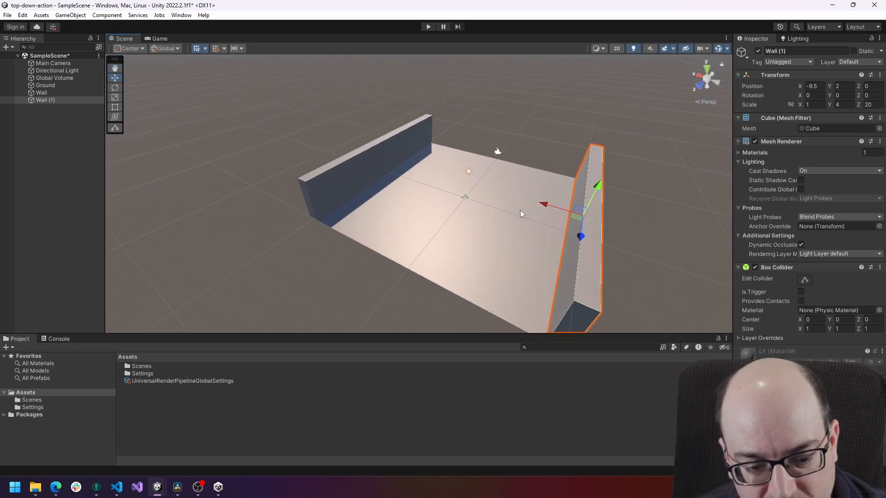
Step: Compare the placement of the two opposite walls by selecting each in turn and viewing them from different angles
{"action": "left_click", "coordinate": [357, 160]}
{"action": "left_click", "coordinate": [582, 197]}
{"action": "left_click", "coordinate": [393, 160]}
{"action": "left_click", "coordinate": [584, 201]}
{"action": "left_click", "coordinate": [397, 154]}
{"action": "left_click", "coordinate": [600, 203]}
{"action": "left_click_drag", "start_coordinate": [602, 202], "coordinate": [588, 178], "text": "alt"}
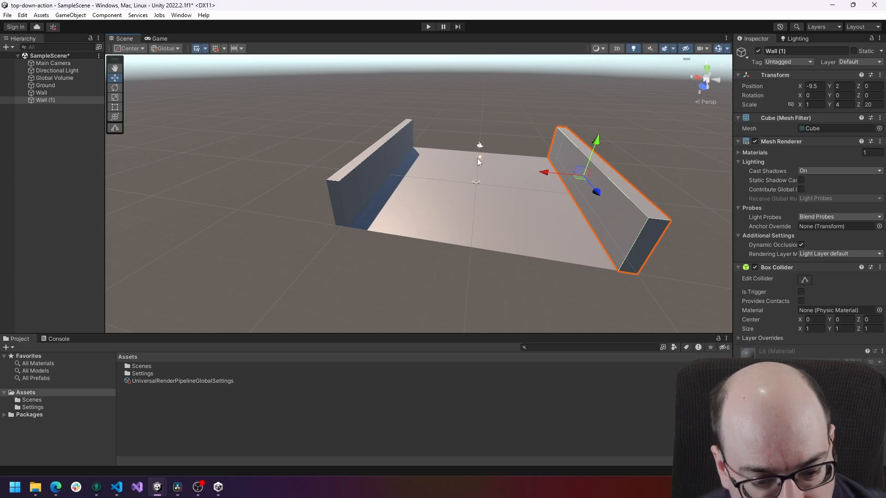
{"action": "left_click_drag", "start_coordinate": [465, 202], "coordinate": [367, 205], "text": "alt"}
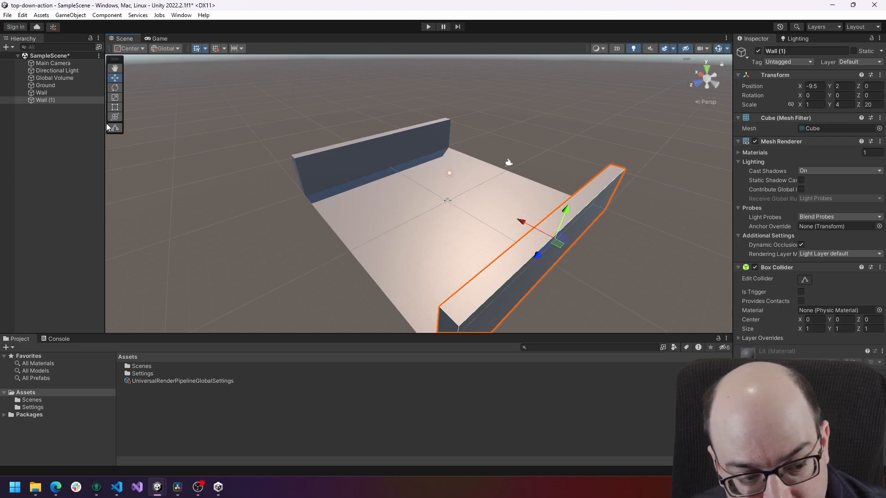
Step: Duplicate both walls together and rotate the copies -90 degrees about Y to close the two open sides
{"action": "left_click", "coordinate": [52, 92], "text": "ctrl"}
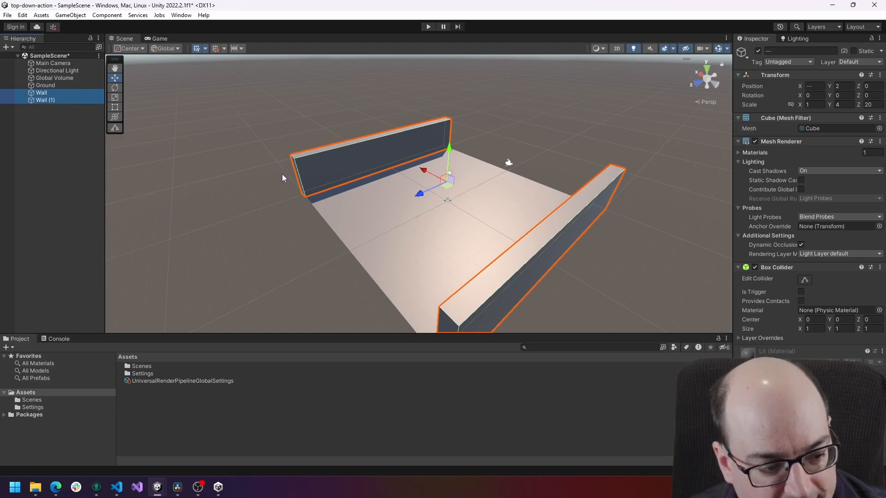
{"action": "key", "text": "ctrl+d"}
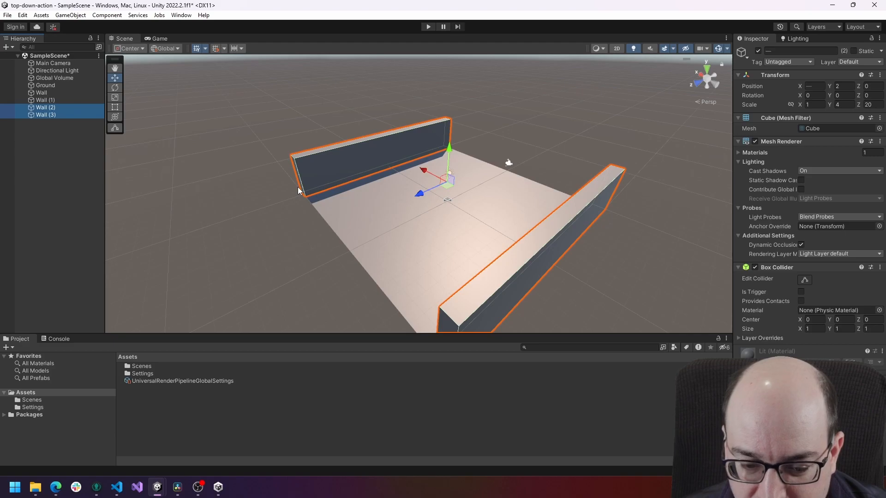
{"action": "left_click", "coordinate": [119, 89]}
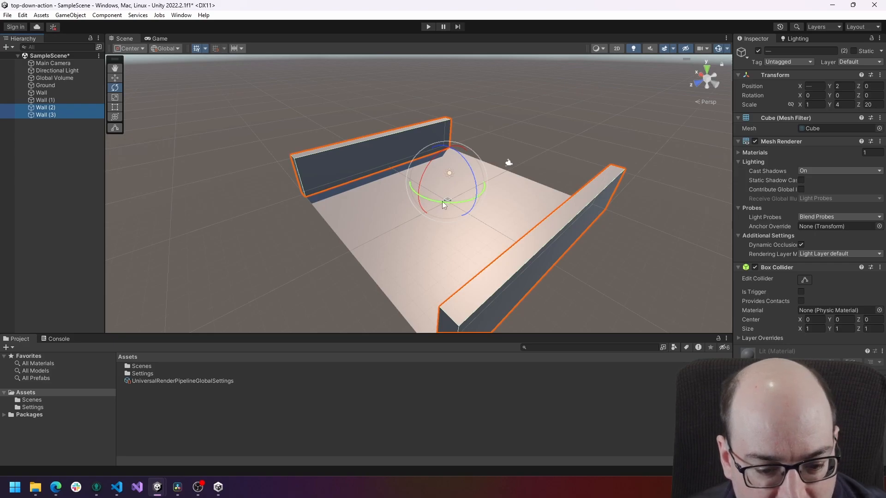
{"action": "left_click_drag", "start_coordinate": [428, 200], "coordinate": [545, 202]}
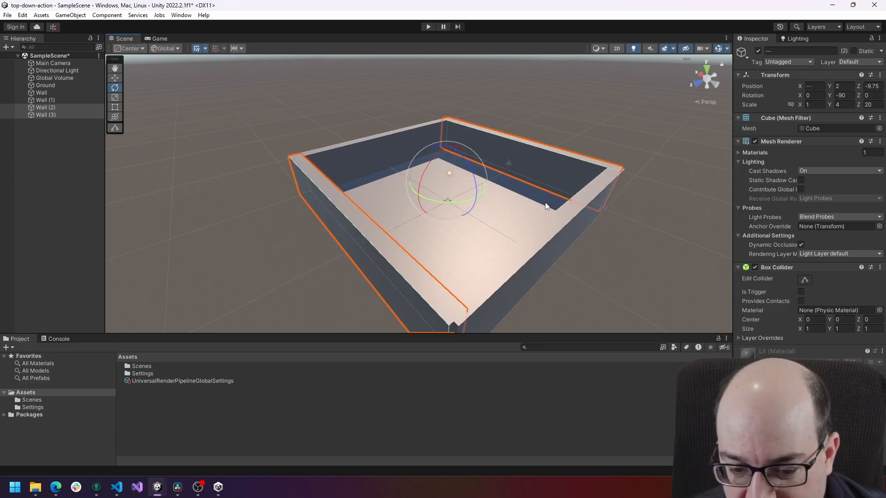
Step: Clear the selection and examine the four-wall enclosure and its corners from several angles
{"action": "left_click", "coordinate": [649, 224]}
{"action": "left_click_drag", "start_coordinate": [649, 220], "coordinate": [632, 197], "text": "alt"}
{"action": "left_click_drag", "start_coordinate": [342, 143], "coordinate": [511, 257], "text": "alt"}
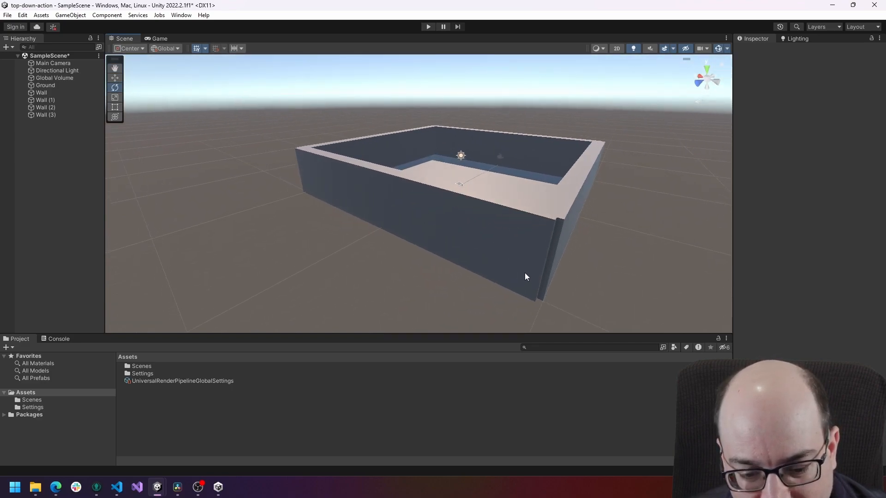
{"action": "left_click_drag", "start_coordinate": [440, 193], "coordinate": [353, 199], "text": "alt"}
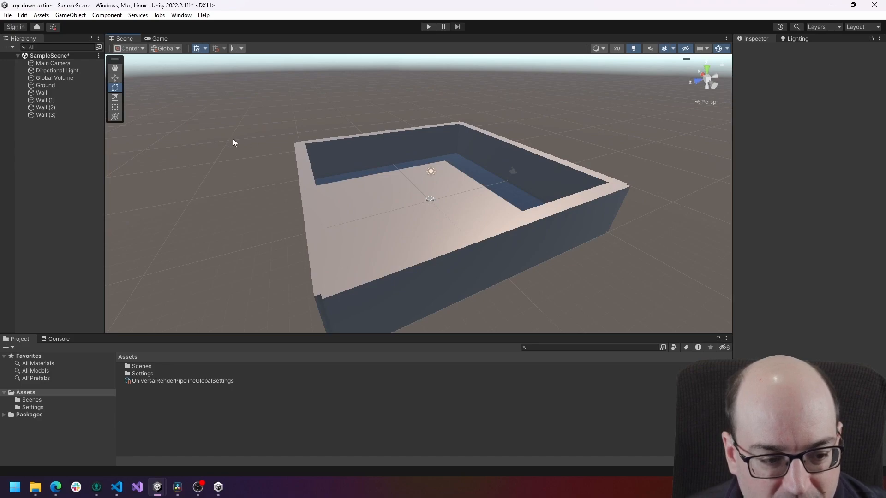
Step: Run the level in play mode to check the game camera's view, and stop it
{"action": "left_click", "coordinate": [427, 27]}
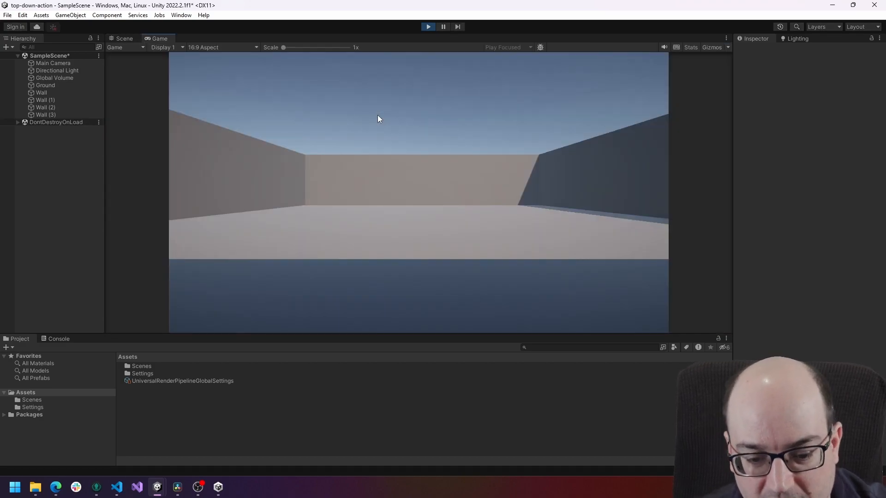
{"action": "left_click", "coordinate": [428, 27]}
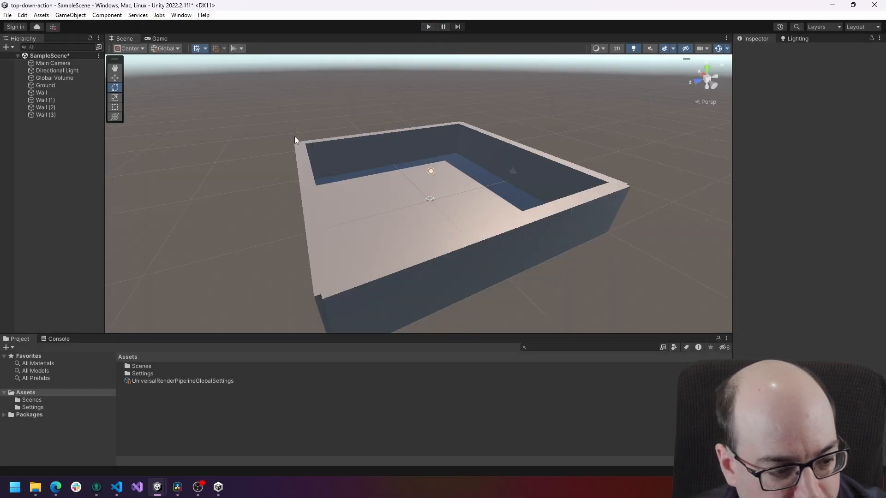
Step: Raise the Main Camera above the enclosure to about Y 10.34
{"action": "left_click", "coordinate": [56, 62]}
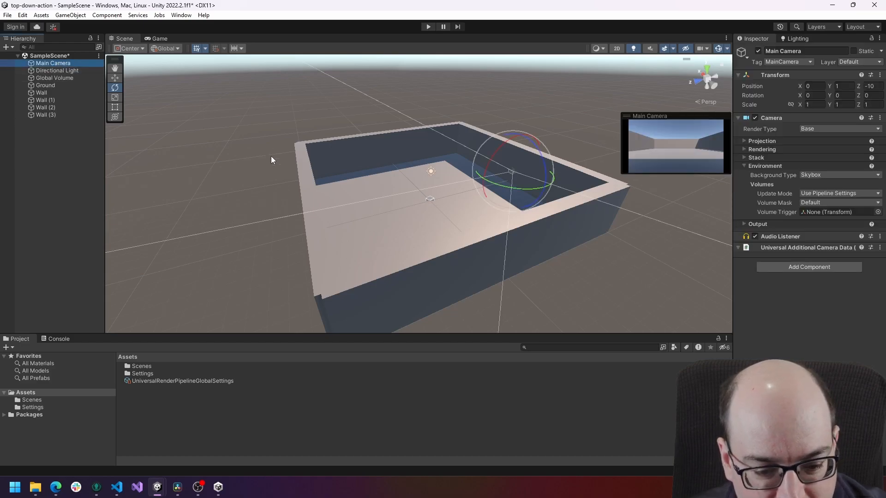
{"action": "left_click_drag", "start_coordinate": [391, 184], "coordinate": [385, 205], "text": "alt"}
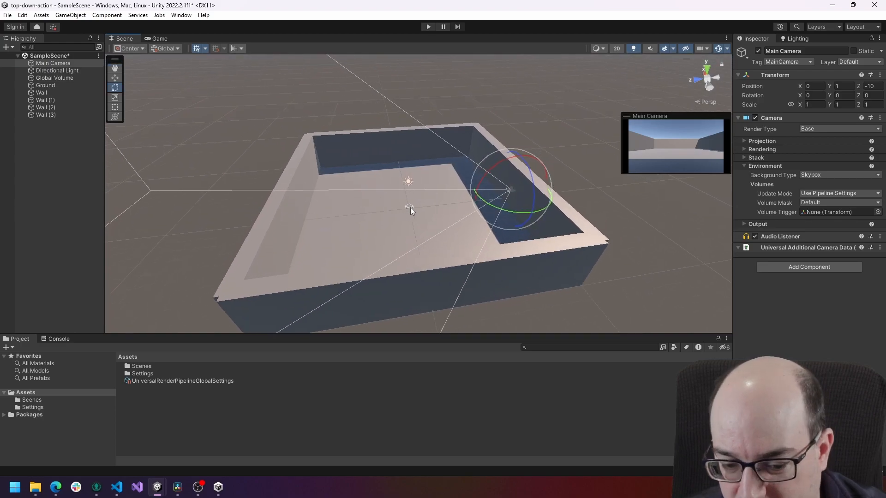
{"action": "left_click_drag", "start_coordinate": [414, 207], "coordinate": [437, 198], "text": "alt"}
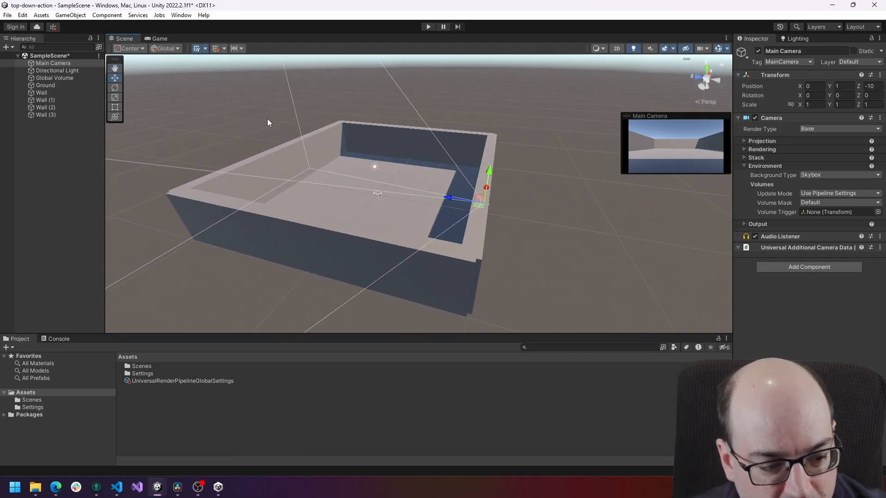
{"action": "left_click_drag", "start_coordinate": [490, 175], "coordinate": [489, 41]}
{"action": "scroll", "coordinate": [460, 133], "scroll_direction": "down", "scroll_amount": 5}
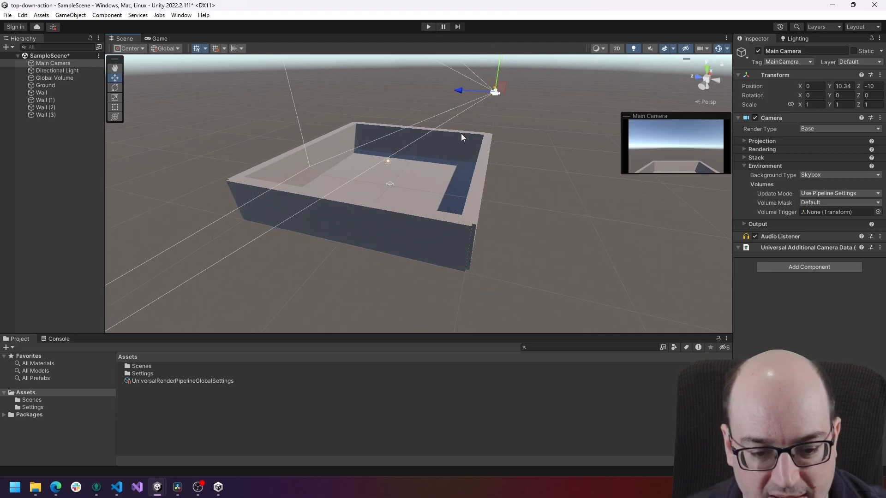
Step: Tilt the Main Camera down toward the ground to about 57 degrees about X and raise it to about Y 14.26
{"action": "left_click_drag", "start_coordinate": [460, 135], "coordinate": [464, 181], "text": "alt"}
{"action": "left_click_drag", "start_coordinate": [490, 130], "coordinate": [415, 90]}
{"action": "key", "text": "e"}
{"action": "key", "text": "w"}
{"action": "left_click_drag", "start_coordinate": [503, 91], "coordinate": [474, 77]}
{"action": "key", "text": "e"}
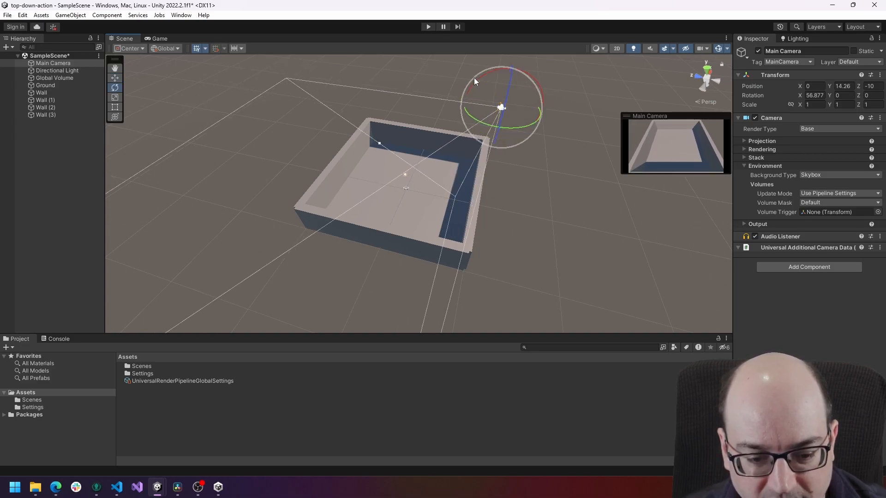
Step: Frame the whole enclosure from a high angle in the scene view and align the Main Camera with that view
{"action": "left_click", "coordinate": [528, 180]}
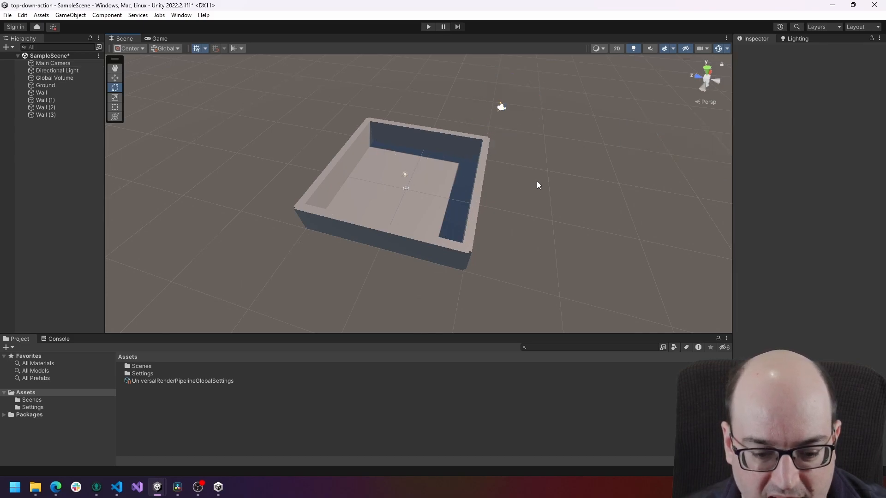
{"action": "middle_click_drag", "start_coordinate": [530, 178], "coordinate": [456, 166]}
{"action": "scroll", "coordinate": [493, 201], "scroll_direction": "up", "scroll_amount": 5}
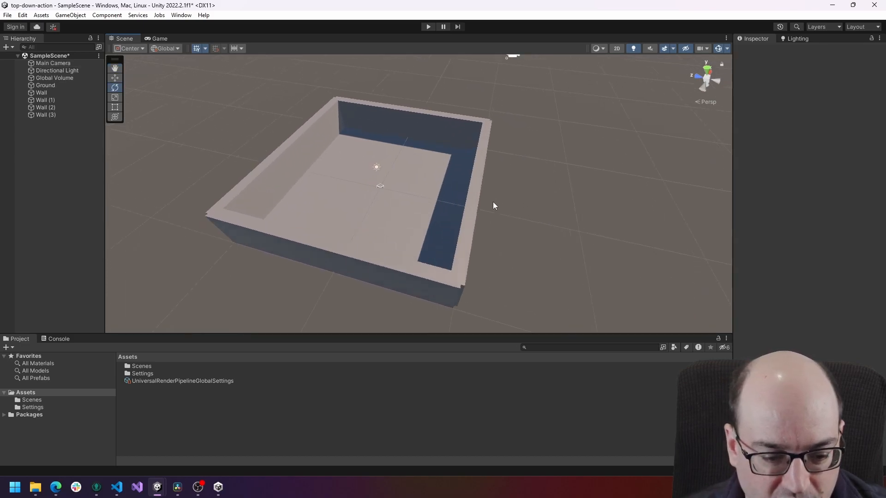
{"action": "left_click_drag", "start_coordinate": [532, 126], "coordinate": [389, 175], "text": "alt"}
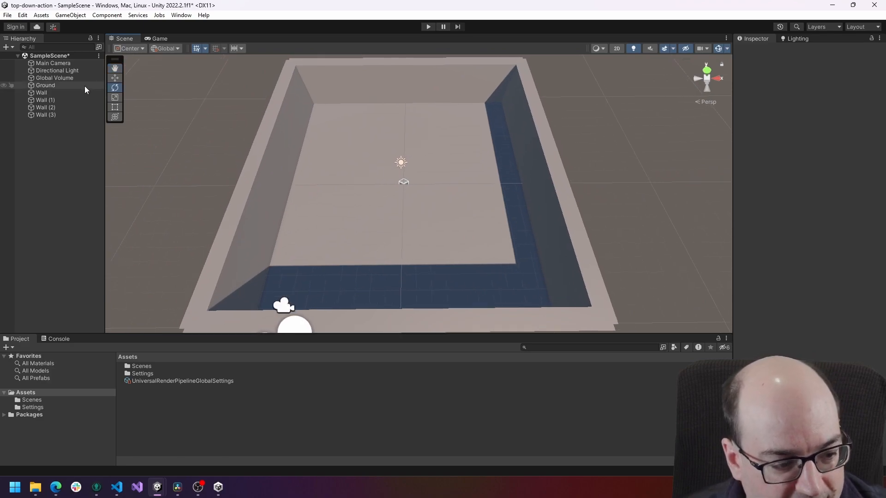
{"action": "left_click", "coordinate": [63, 64]}
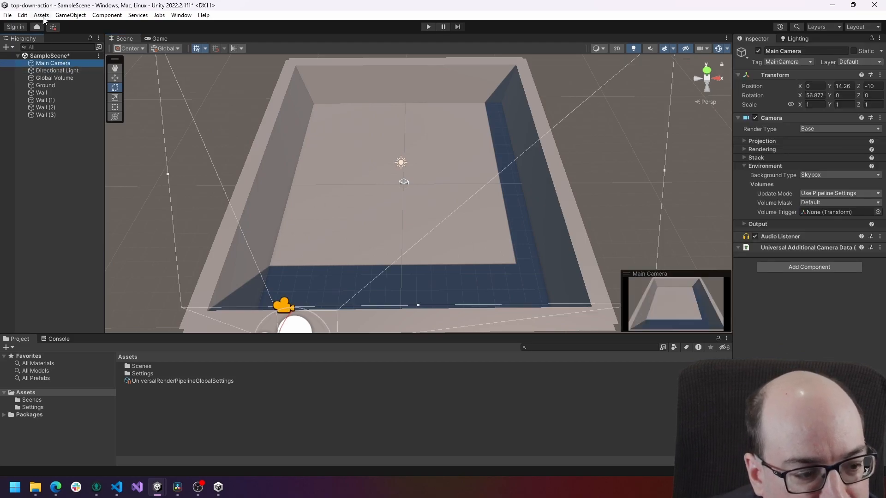
{"action": "left_click", "coordinate": [98, 16]}
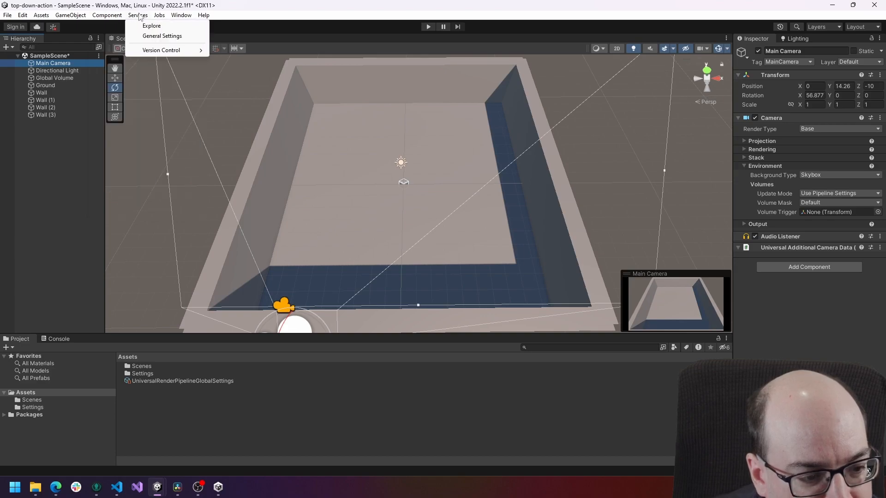
{"action": "left_click", "coordinate": [189, 14]}
{"action": "left_click", "coordinate": [87, 16]}
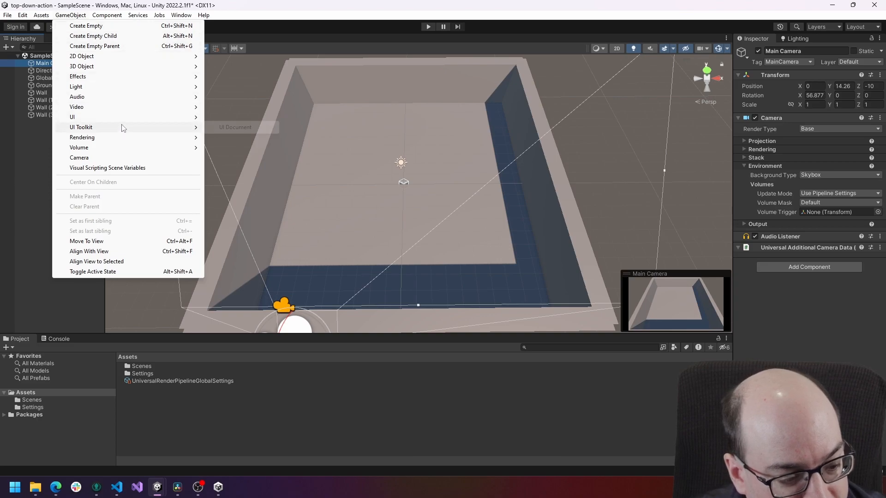
{"action": "left_click", "coordinate": [119, 254]}
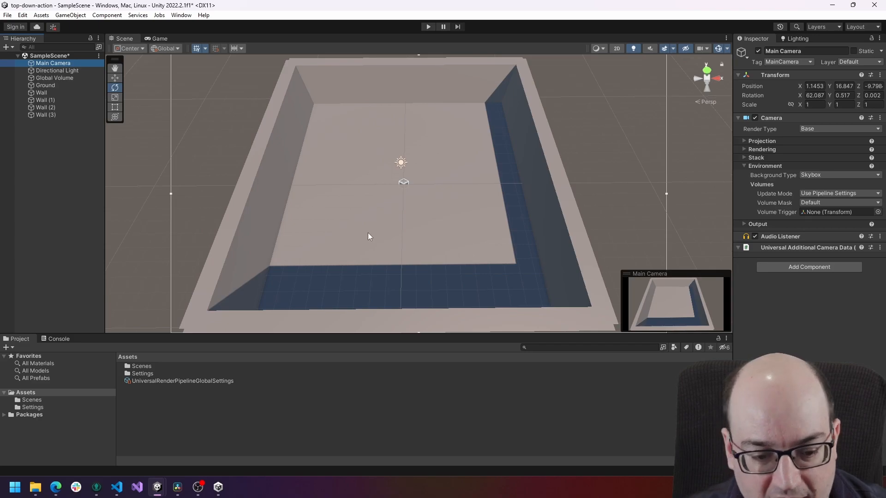
Step: Examine the Main Camera's new placement from a distance, and align the scene view to the selected camera
{"action": "middle_click_drag", "start_coordinate": [326, 240], "coordinate": [553, 191]}
{"action": "right_click_drag", "start_coordinate": [412, 216], "coordinate": [629, 134]}
{"action": "middle_click_drag", "start_coordinate": [484, 218], "coordinate": [544, 212]}
{"action": "scroll", "coordinate": [544, 212], "scroll_direction": "down", "scroll_amount": 3}
{"action": "scroll", "coordinate": [524, 226], "scroll_direction": "down", "scroll_amount": 1}
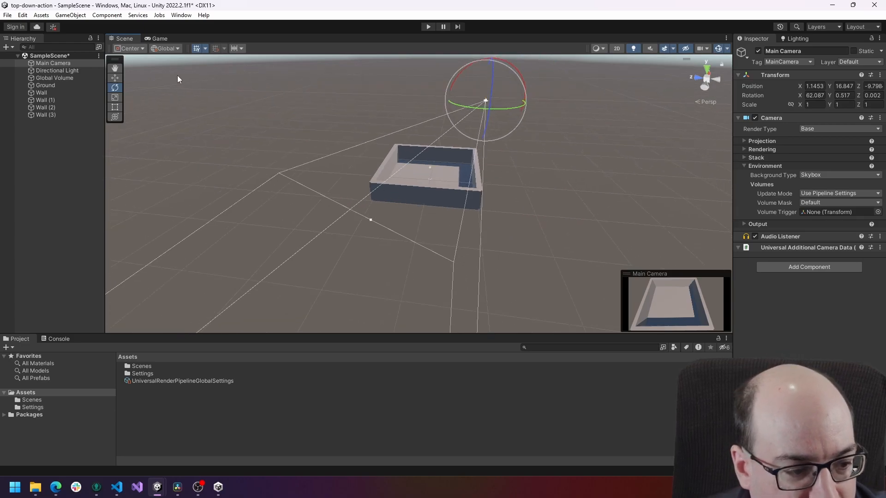
{"action": "left_click", "coordinate": [72, 15]}
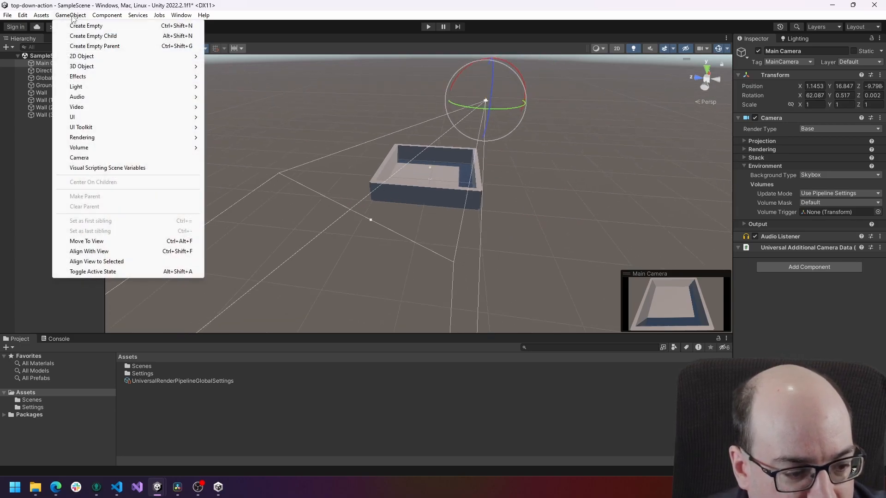
{"action": "left_click", "coordinate": [95, 263]}
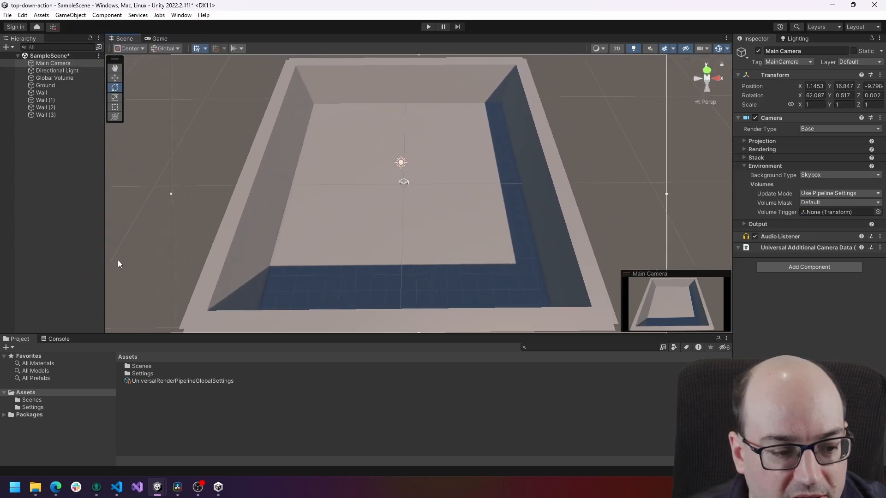
{"action": "left_click", "coordinate": [45, 63]}
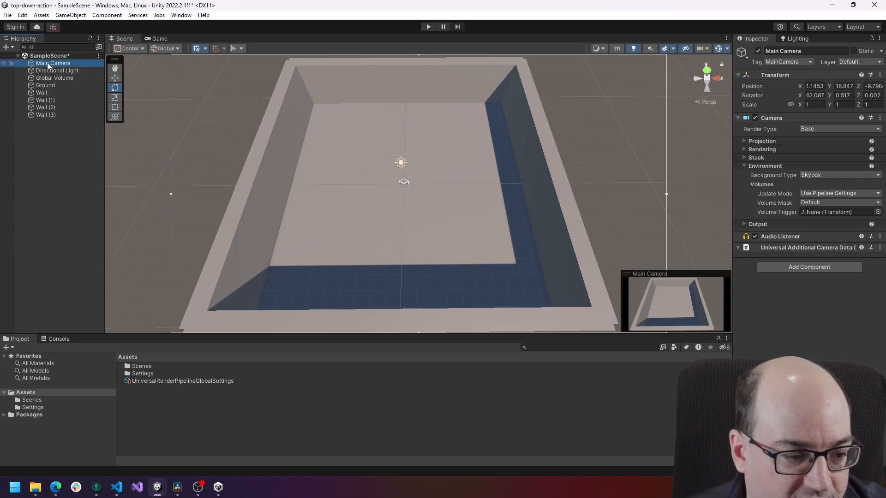